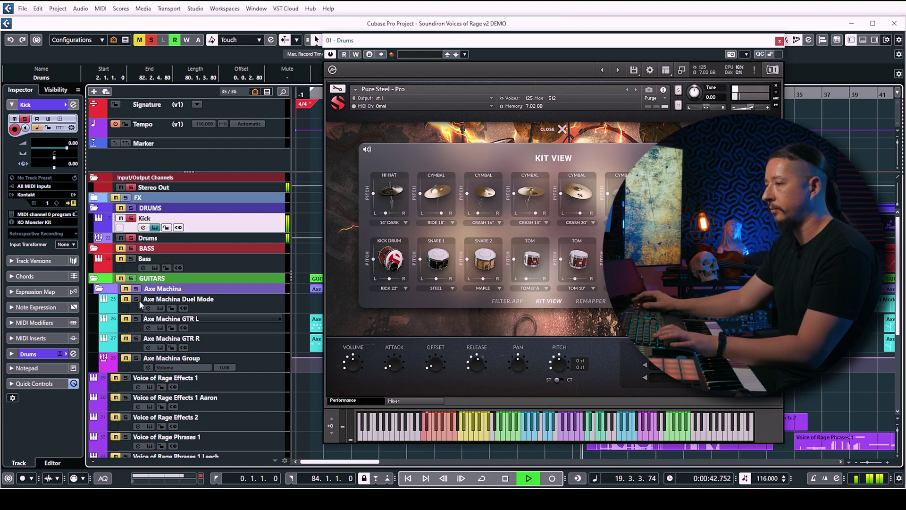
Solo the Axe Machina Group track to audition the guitars with the soloed drums
left_click(137, 358)
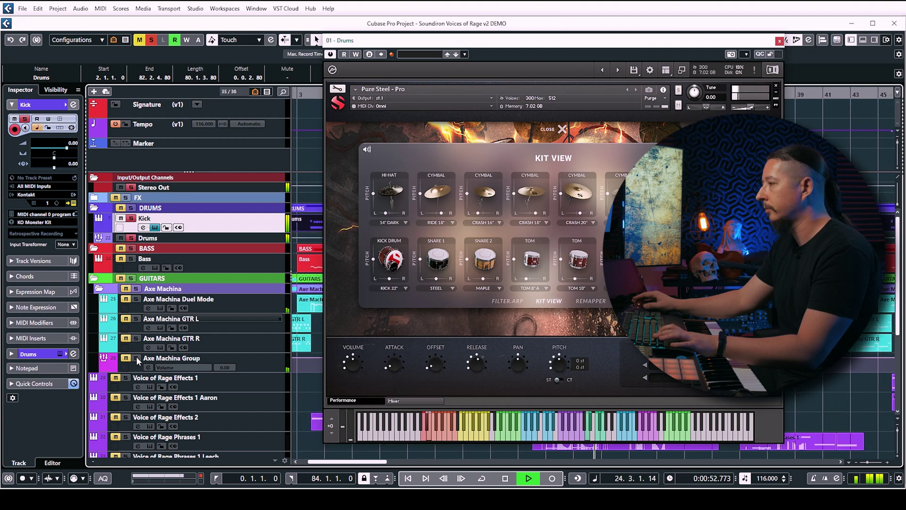
key("space")
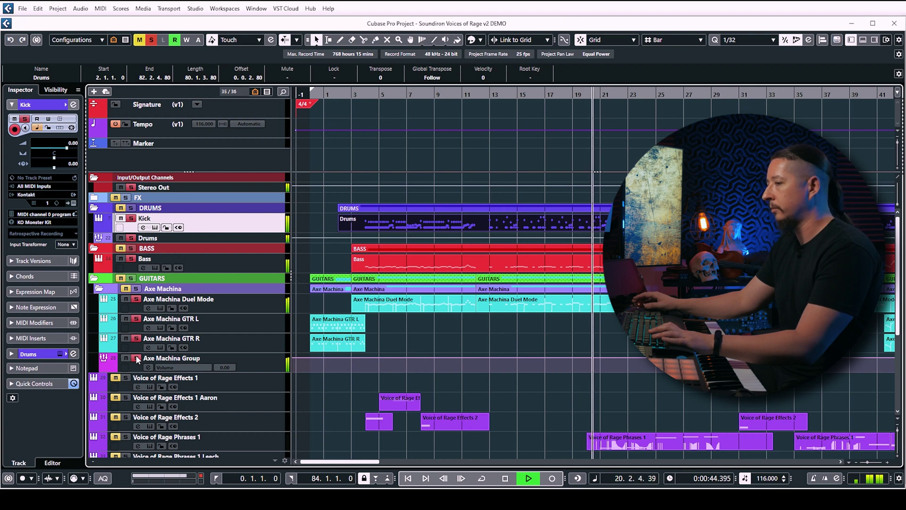
Clear all soloed tracks and play the full arrangement from about bar 20 while reviewing the vocal tracks
left_click(152, 40)
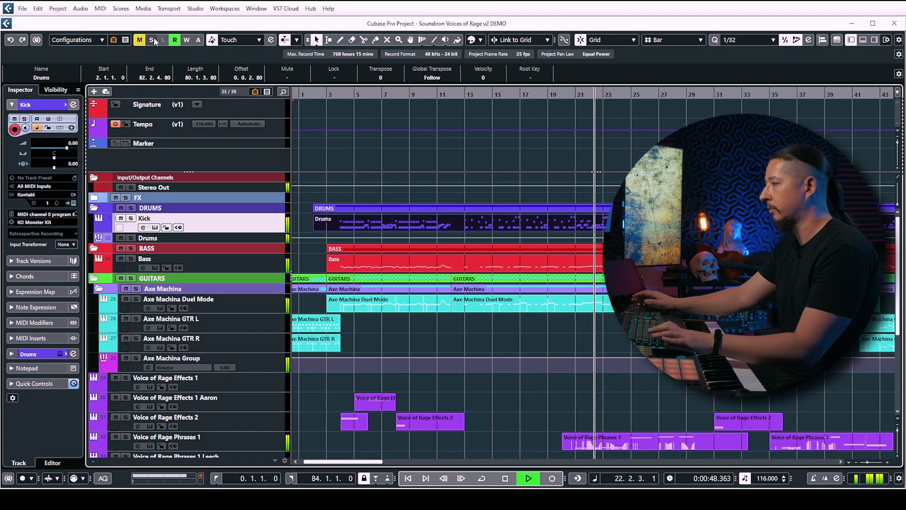
key("space")
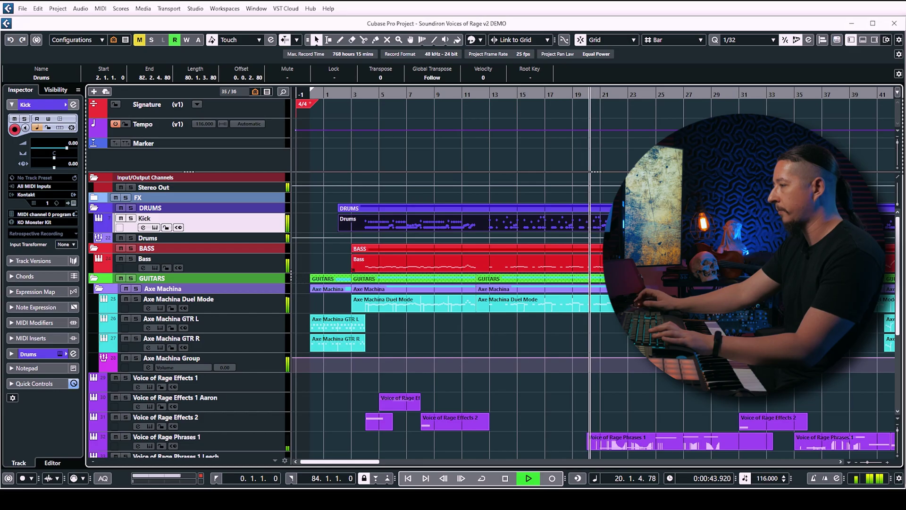
scroll(188, 311, "down", 3)
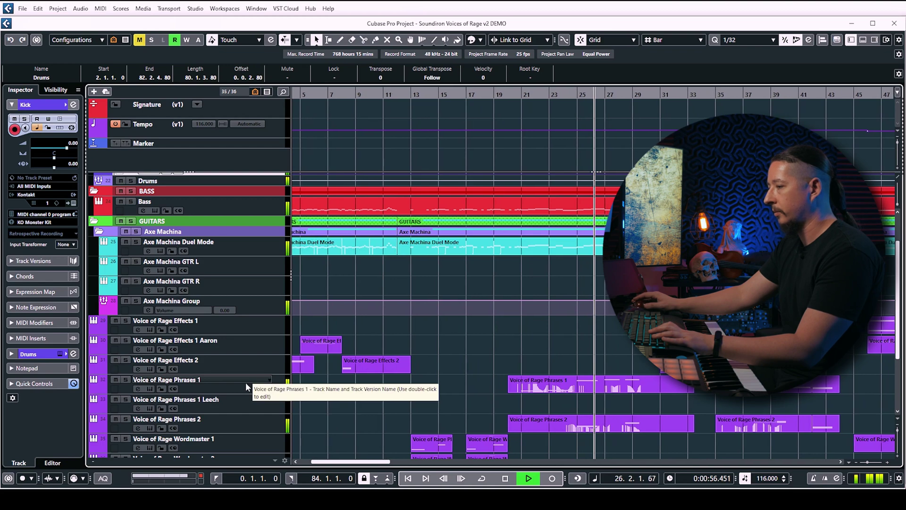
key("space")
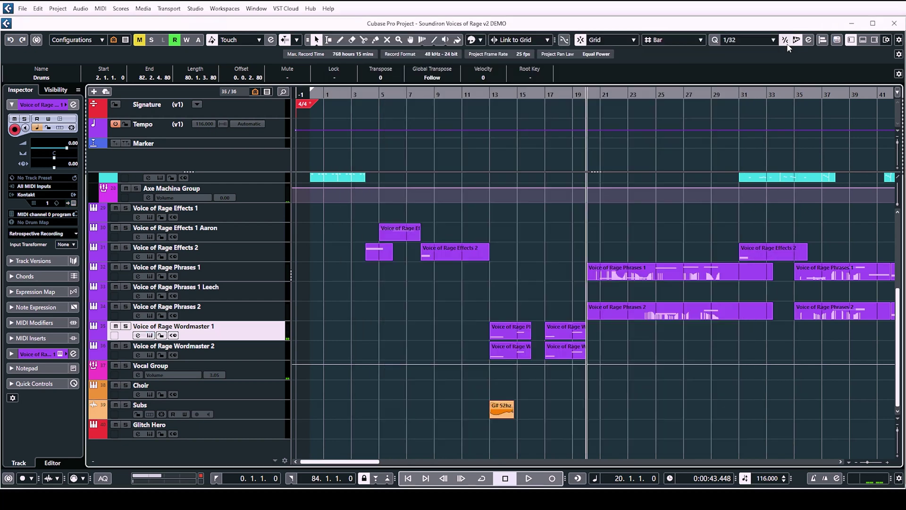
Open the instrument window of the Voice of Rage Phrases 1 track and move it fully into view
left_click(235, 274)
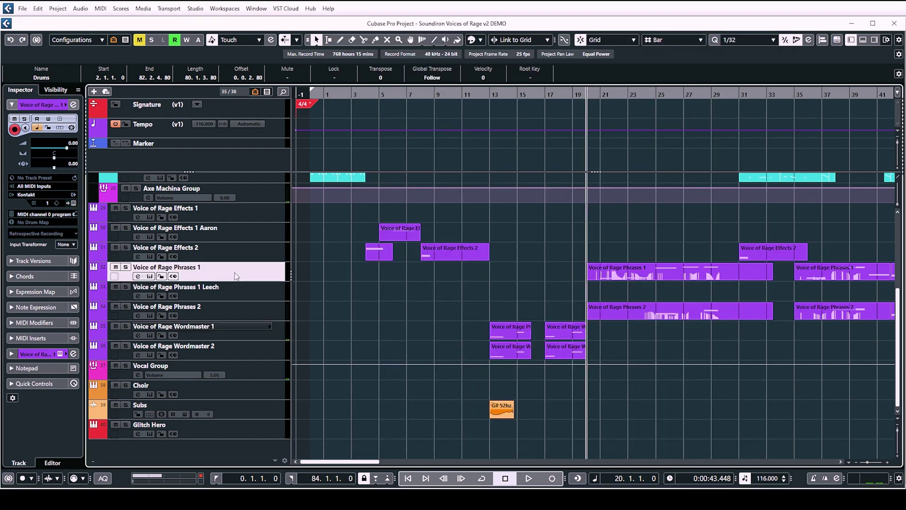
left_click(149, 274)
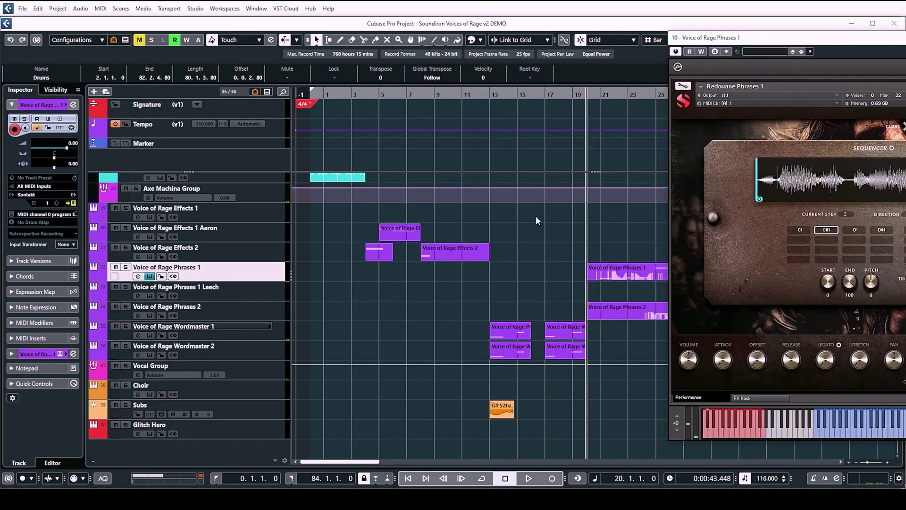
left_click_drag(846, 40, 461, 45)
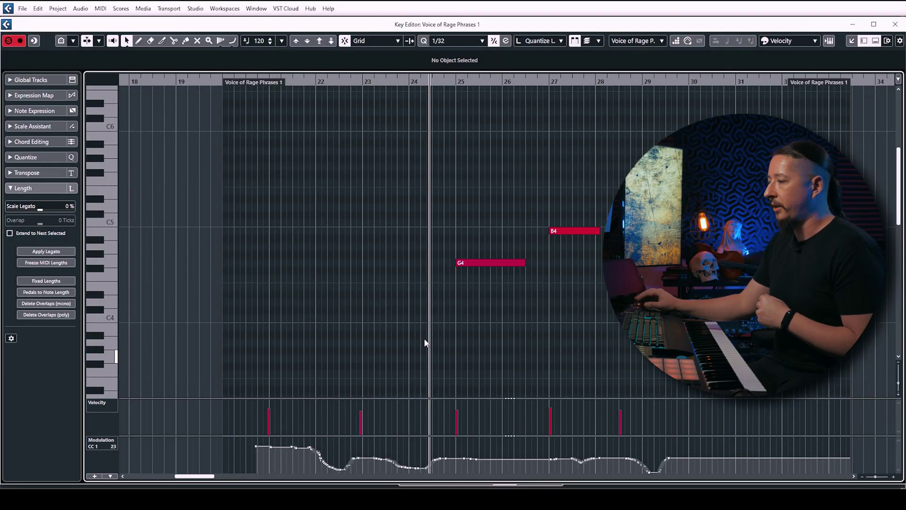
Play the soloed Voice of Rage Phrases 1 part in the Key Editor from about bar 20, checking its low and high notes
left_click_drag(299, 83, 247, 83)
scroll(243, 195, "down", 5)
key("space")
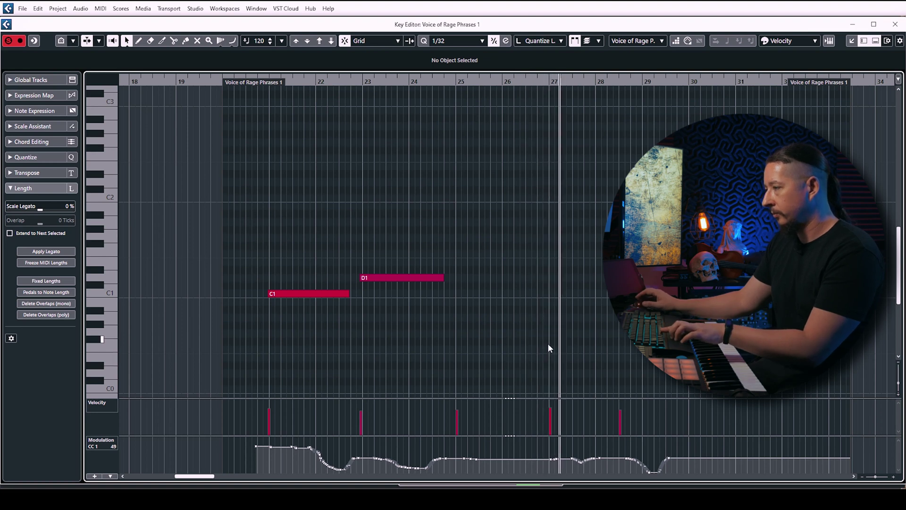
scroll(548, 343, "down", 5)
scroll(548, 341, "up", 10)
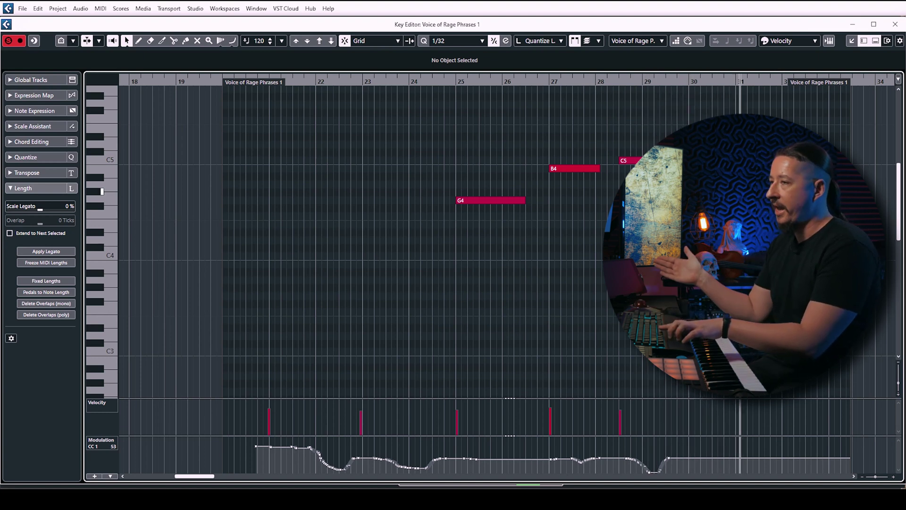
key("space")
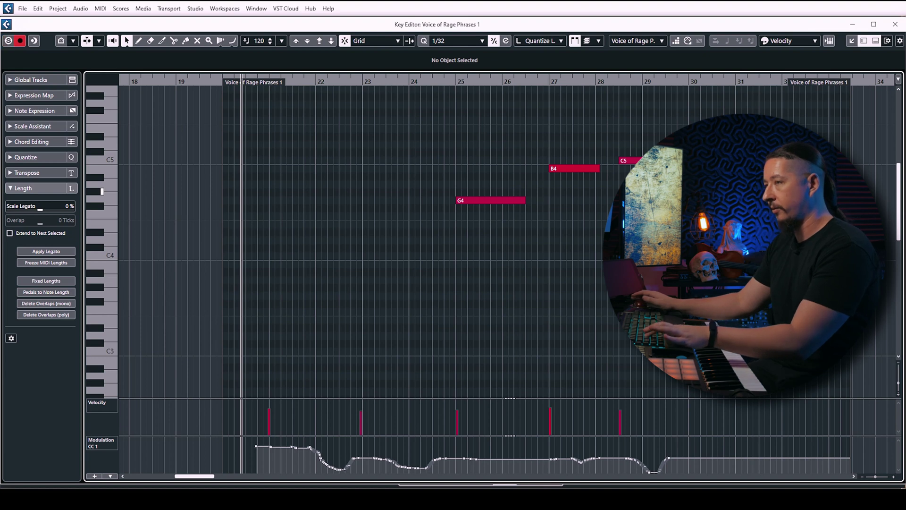
Replay the Voice of Rage Phrases 1 part together with the rest of the arrangement
key("space")
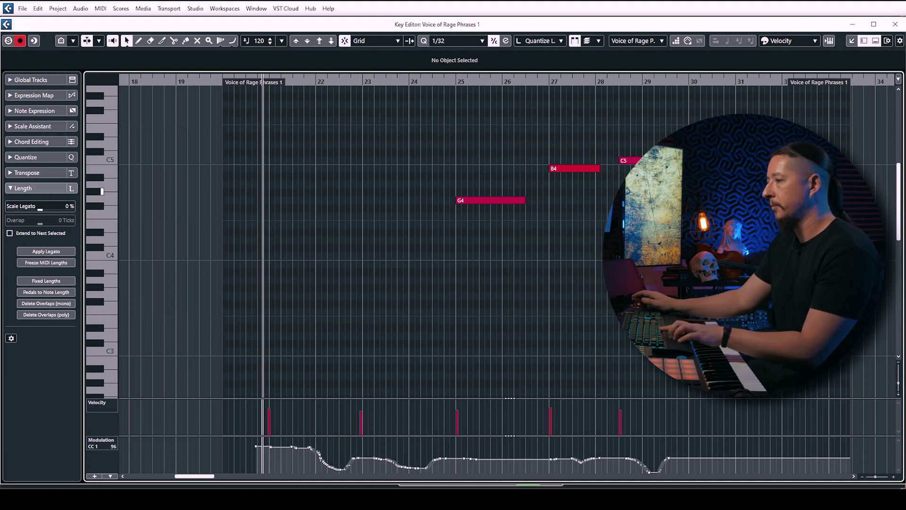
scroll(598, 229, "down", 3)
scroll(601, 235, "down", 3)
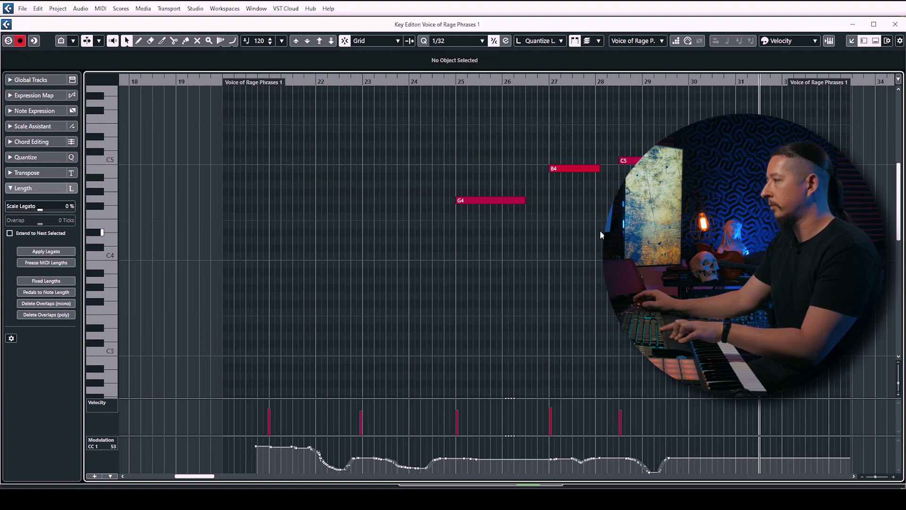
key("space")
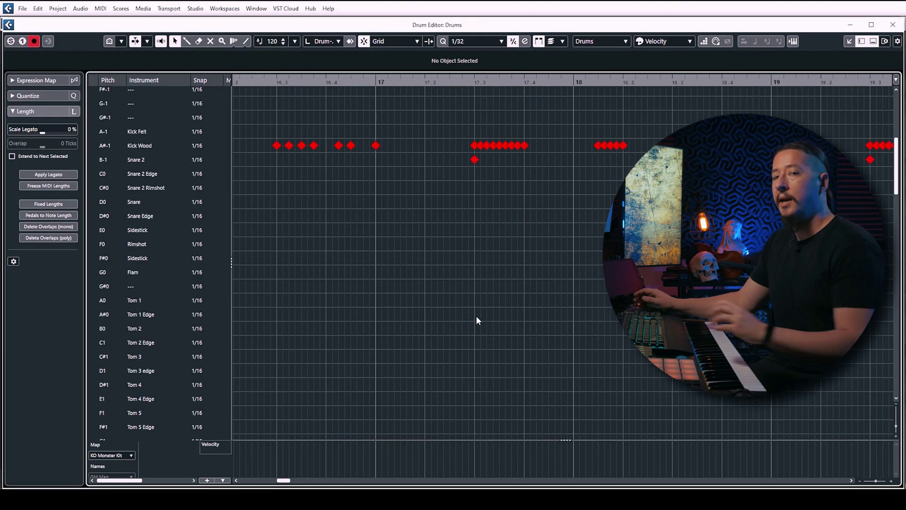
Play the soloed drum part from bar 20 in the Drum Editor to review its kick, snare and tom patterns
scroll(482, 299, "down", 5)
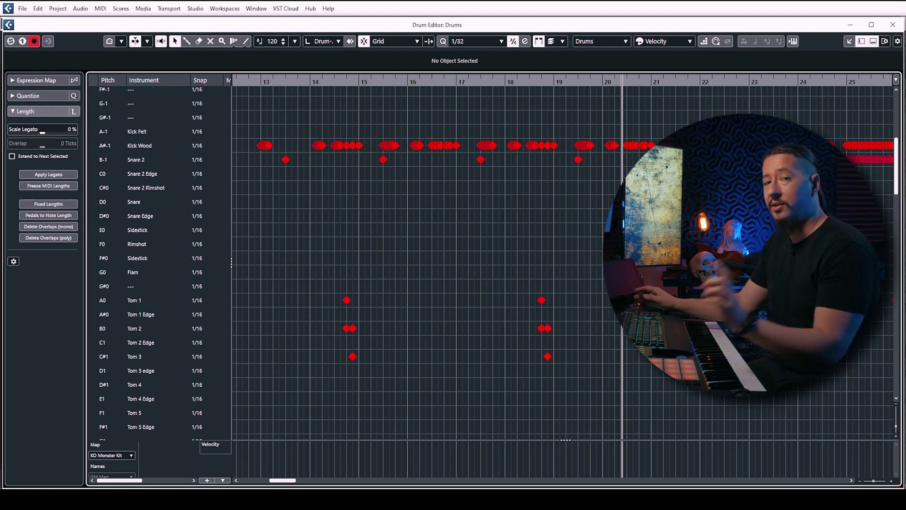
key("h")
key("h")
key("h")
key("h")
key("h")
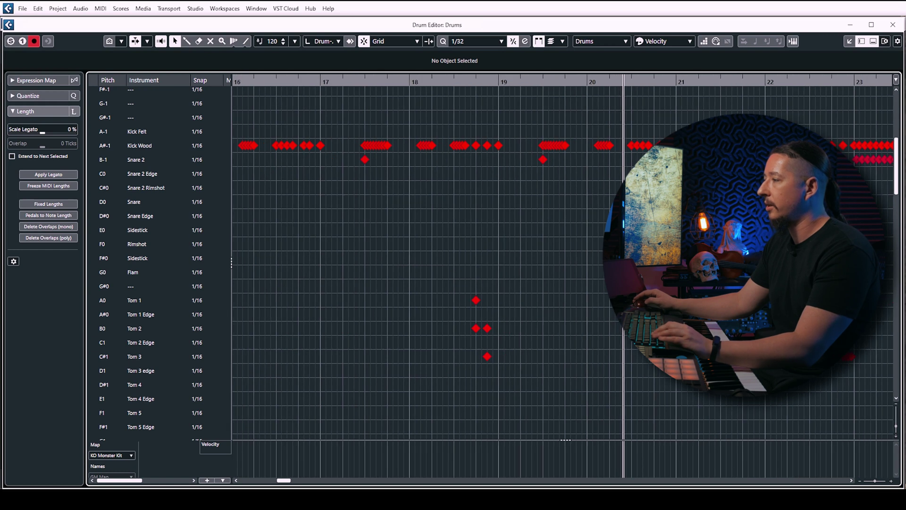
key("g")
key("g")
key("g")
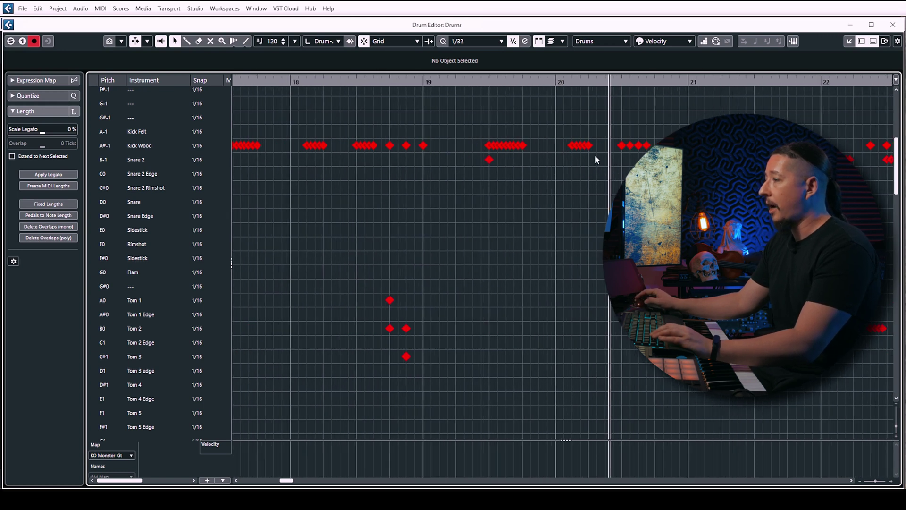
left_click(561, 83)
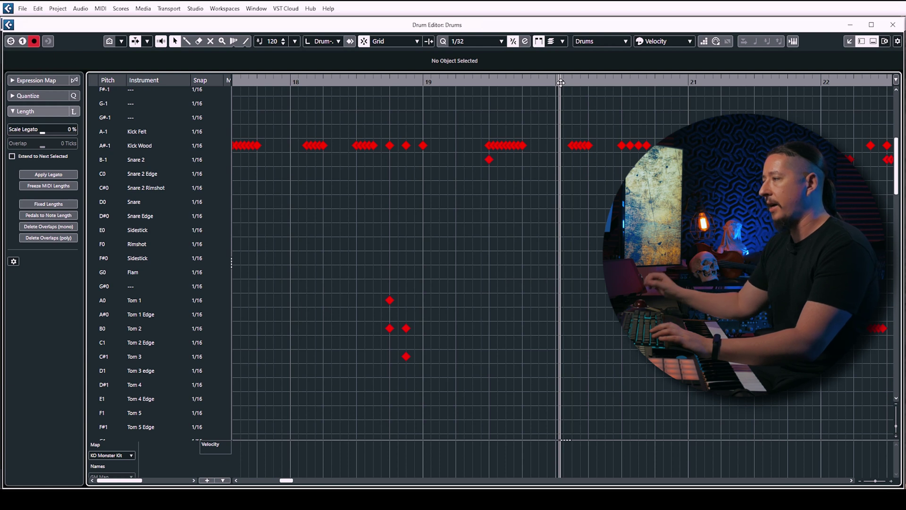
key("space")
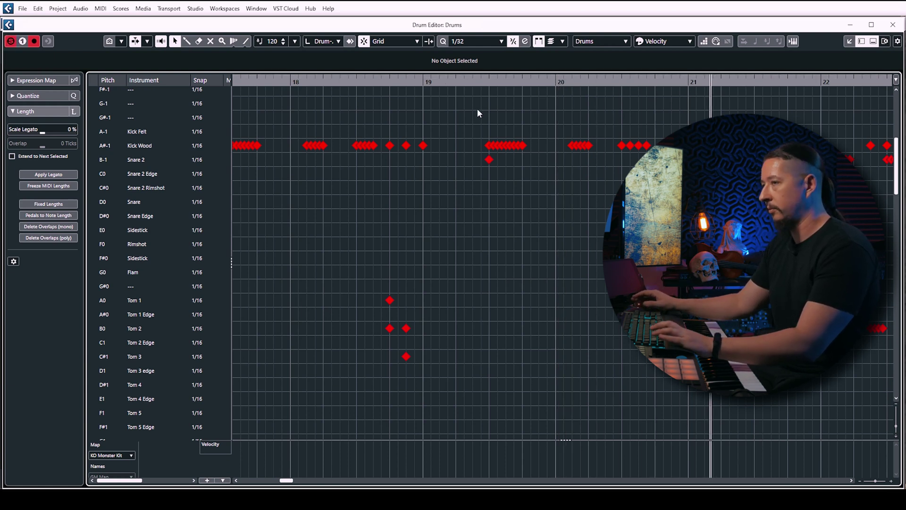
key("f")
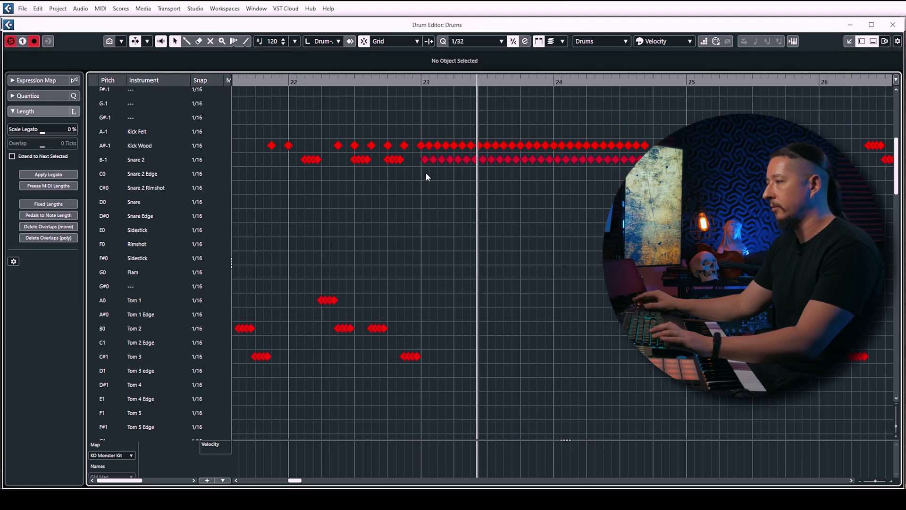
Select the Snare 2 roll notes from bar 23 to bar 26 and audition them at velocity 127
key("space")
left_click_drag(423, 172, 818, 159)
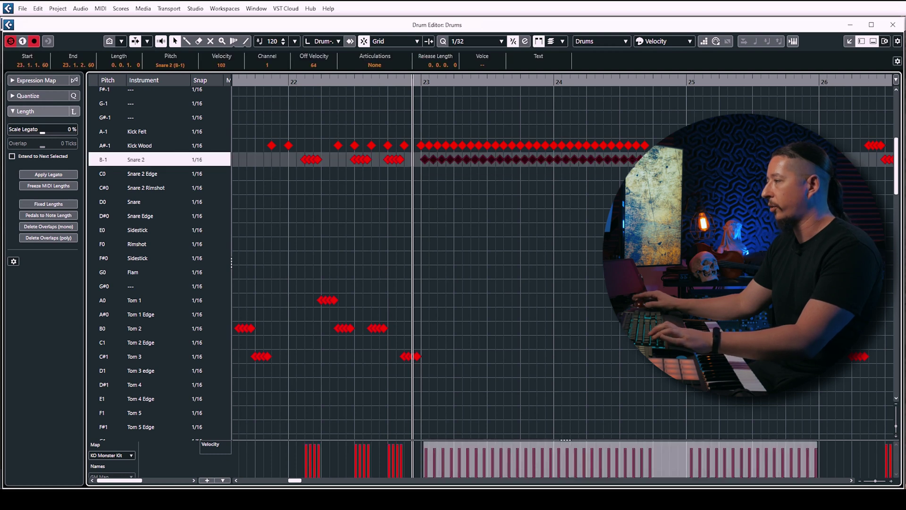
key("space")
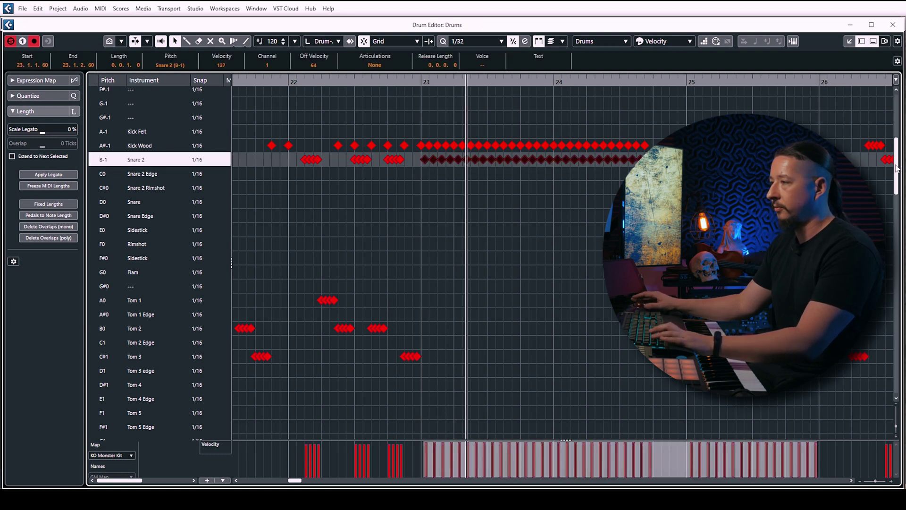
key("space")
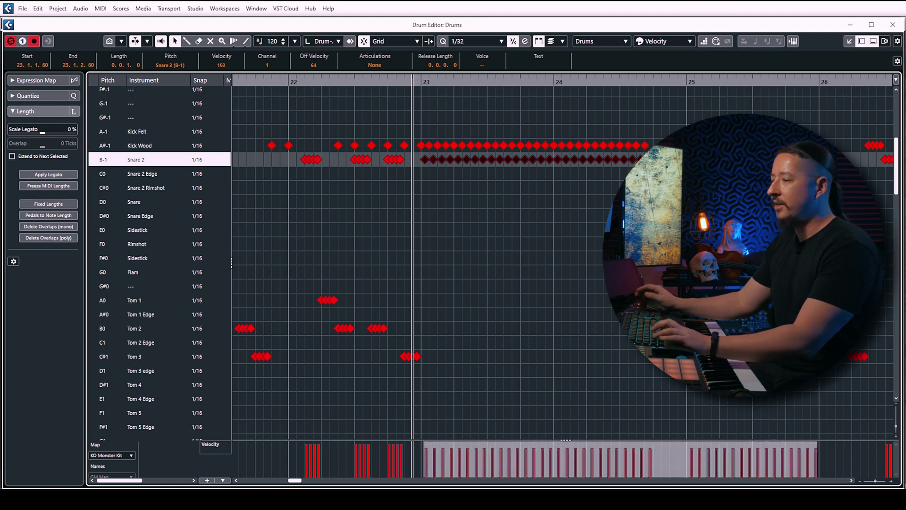
Replay the drum passage from just before bar 23 to compare the snare roll at velocity 103
key("space")
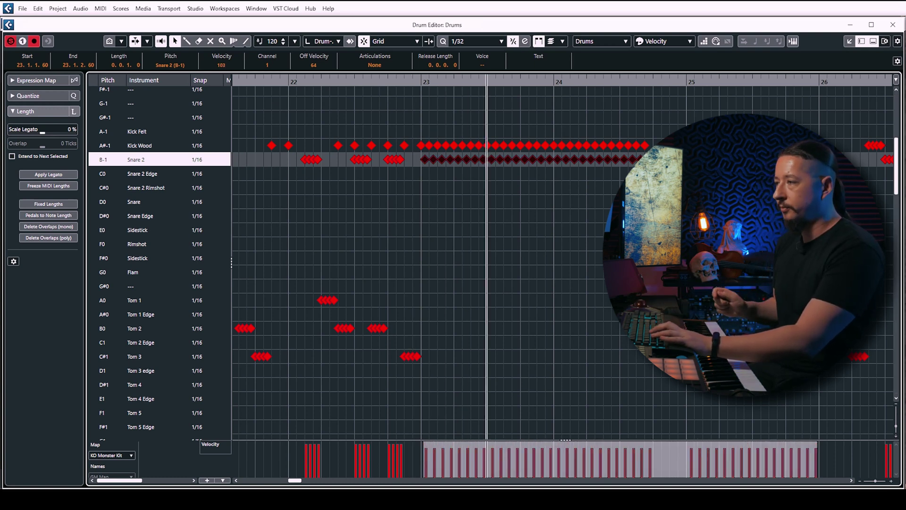
key("space")
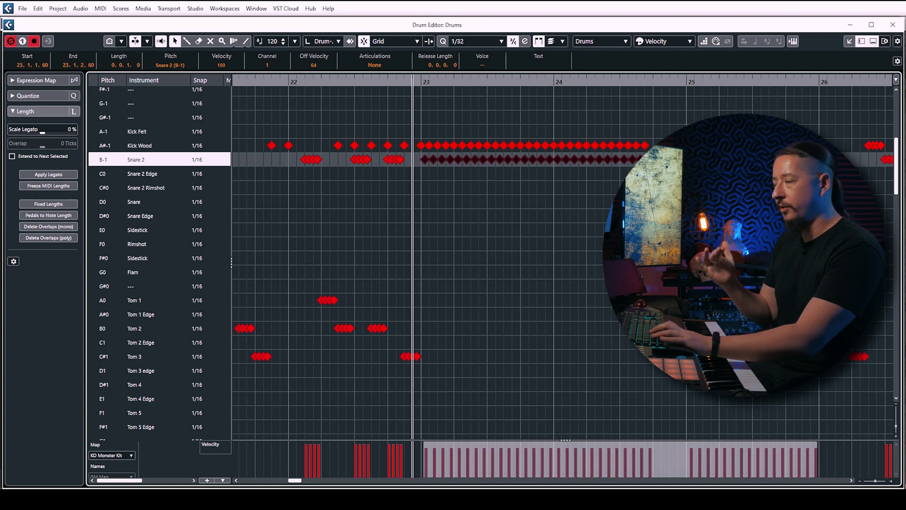
key("space")
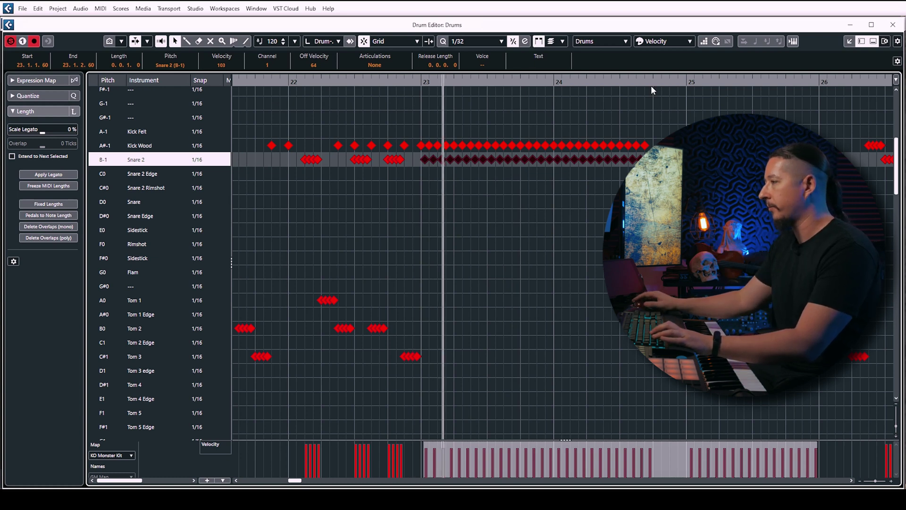
key("f")
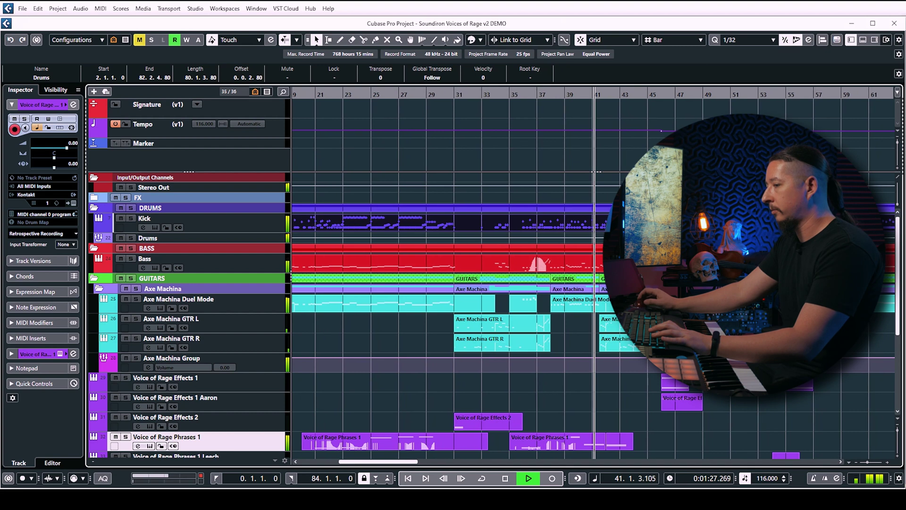
Play the full arrangement past bar 41 while reviewing the guitar, vocal, choir and subs tracks
scroll(471, 311, "down", 3)
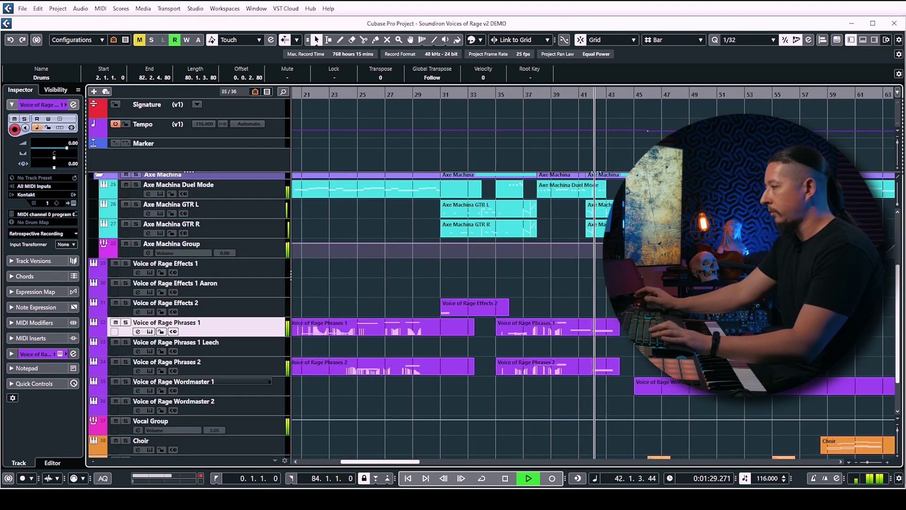
scroll(472, 311, "down", 2)
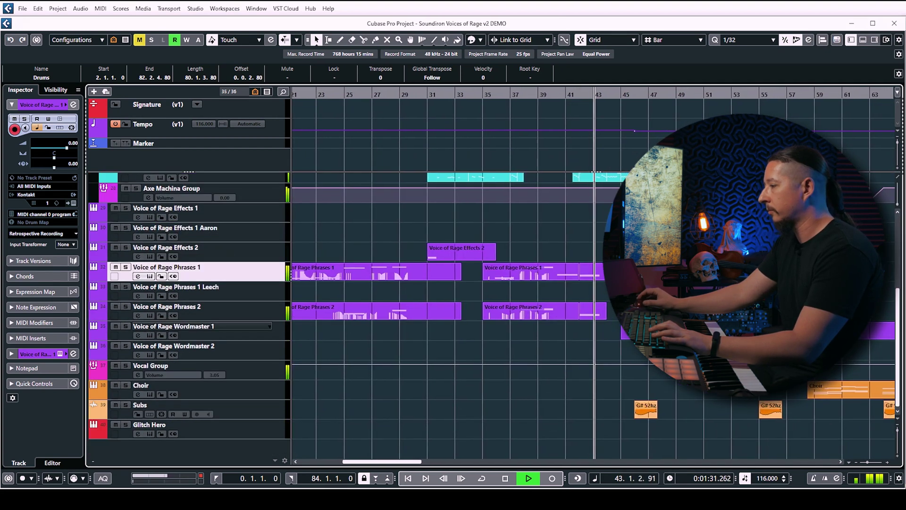
scroll(472, 312, "up", 2)
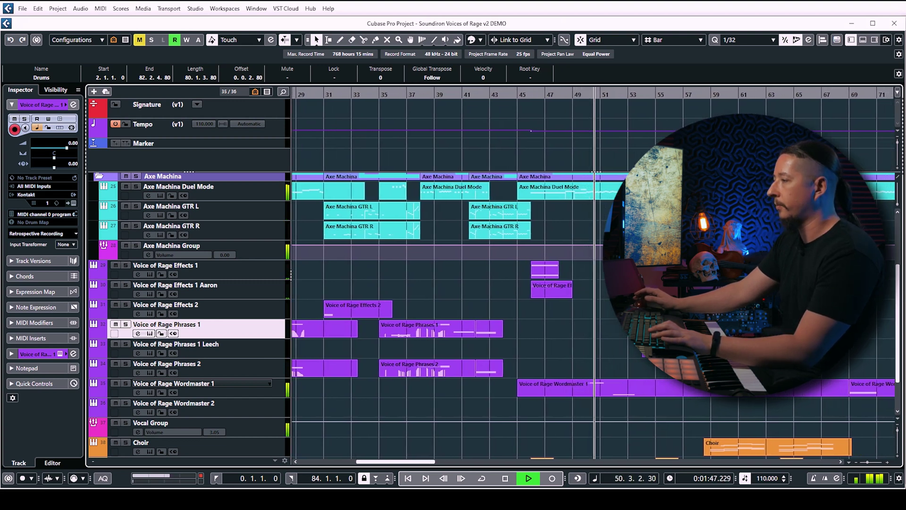
key("space")
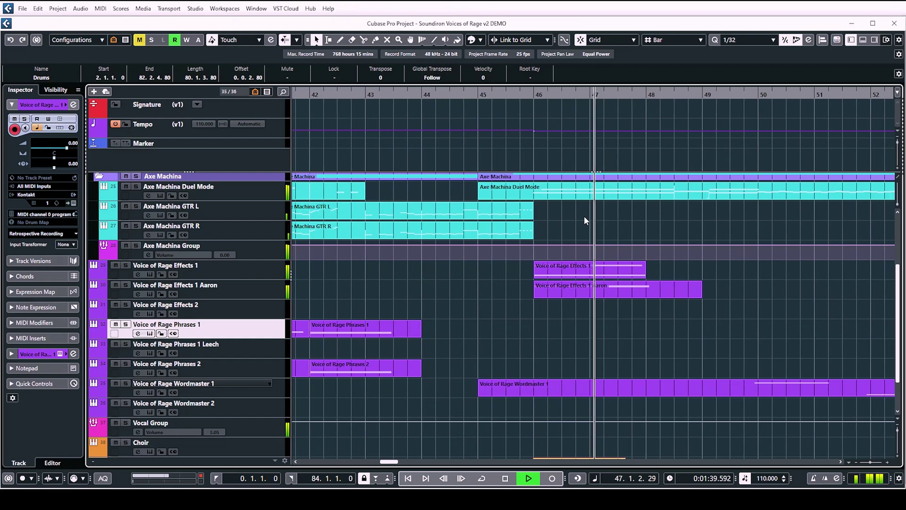
Turn off the solo on Voice of Rage Effects 1 and listen to the passage in the full mix
key("space")
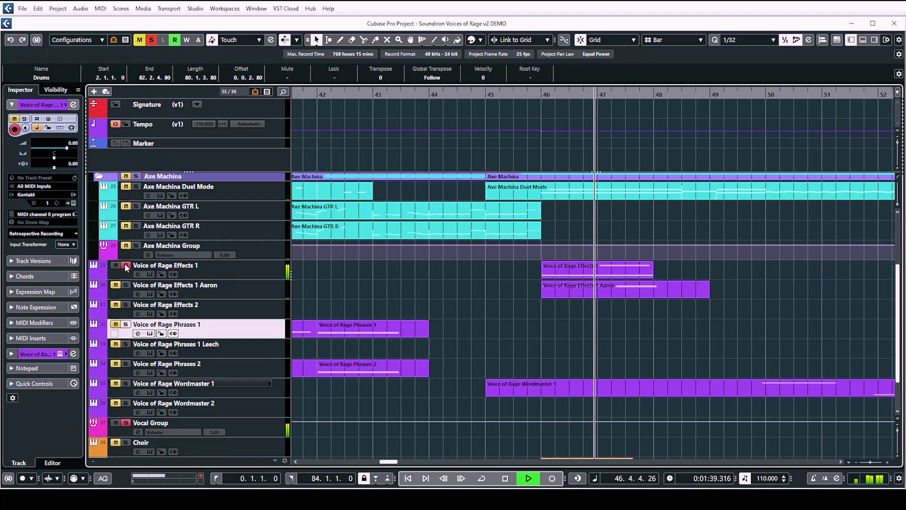
left_click(126, 265)
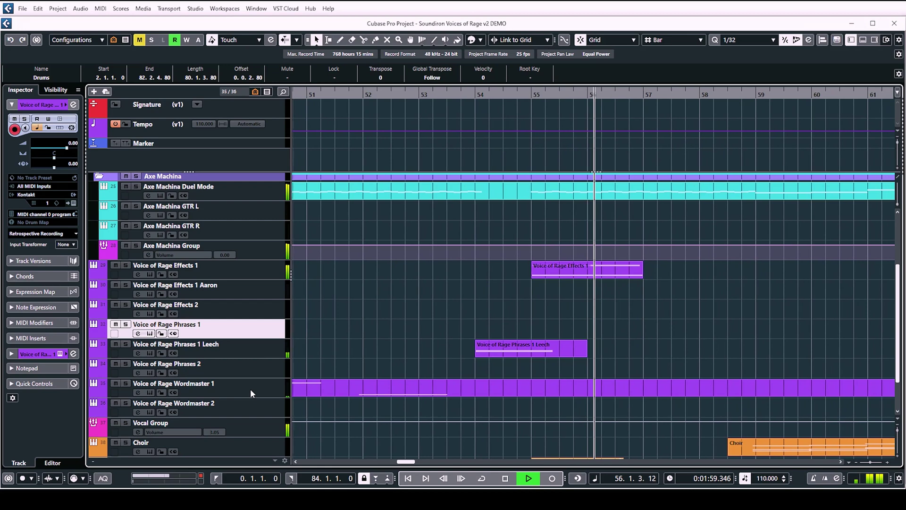
key("space")
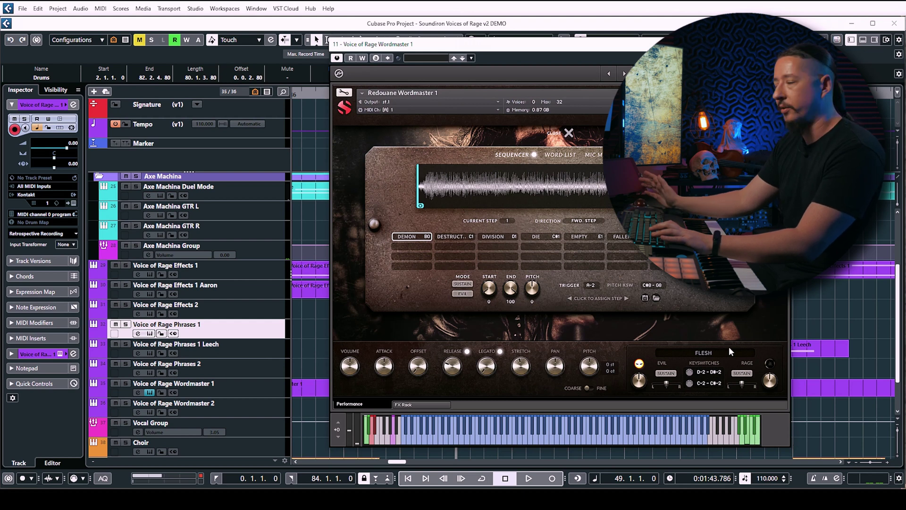
Play the arrangement from bar 49, close the Voice of Rage Wordmaster 1 instrument window, and place the cursor at bar 54
key("space")
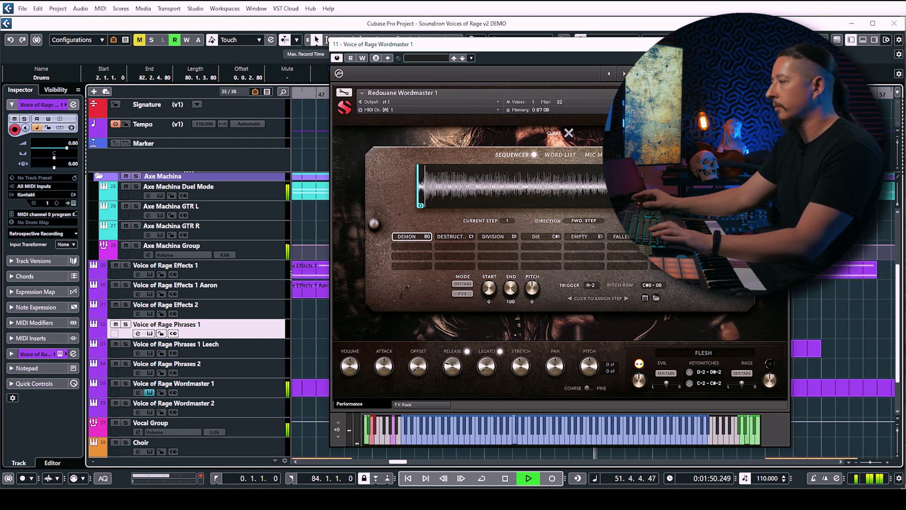
left_click(780, 44)
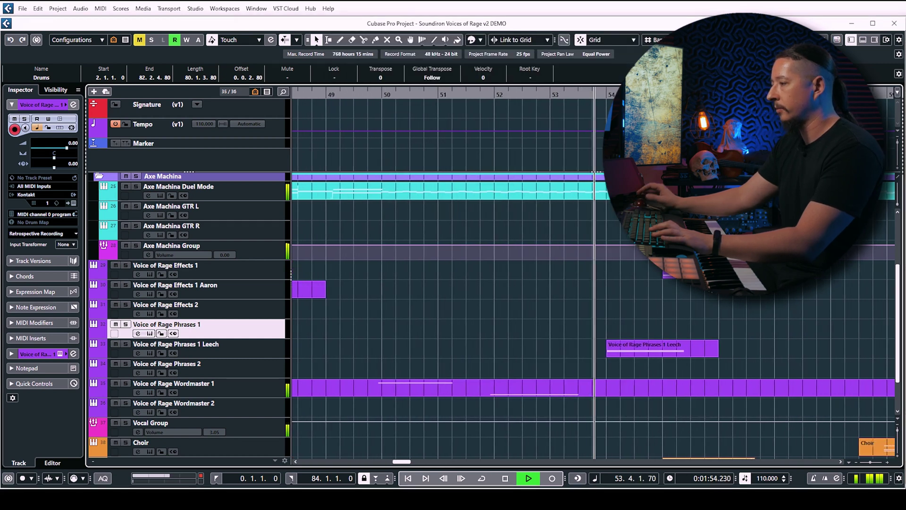
key("space")
key("KP_Add")
key("KP_Add")
key("KP_Add")
key("KP_Add")
key("KP_Add")
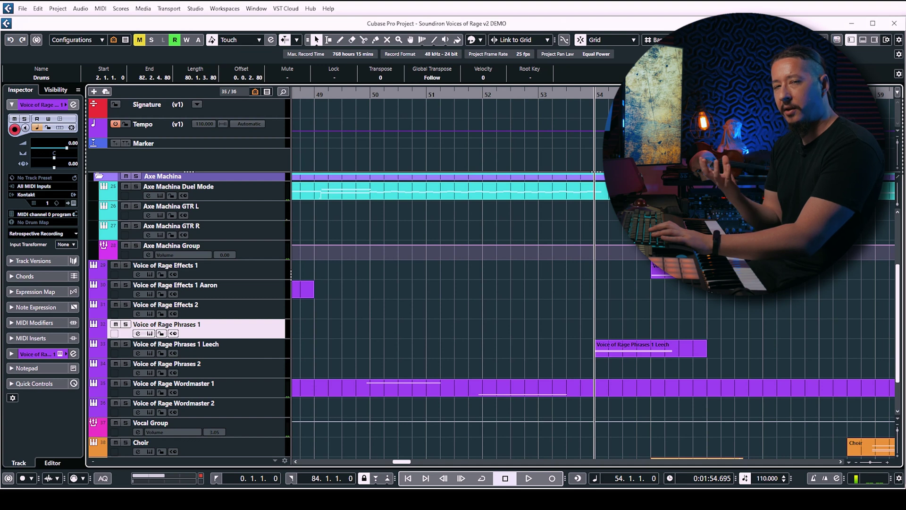
Examine the effects rack of the Voice of Rage Phrases 1 Leech instrument and play the full mix from bar 54 past bar 65
left_click(241, 355)
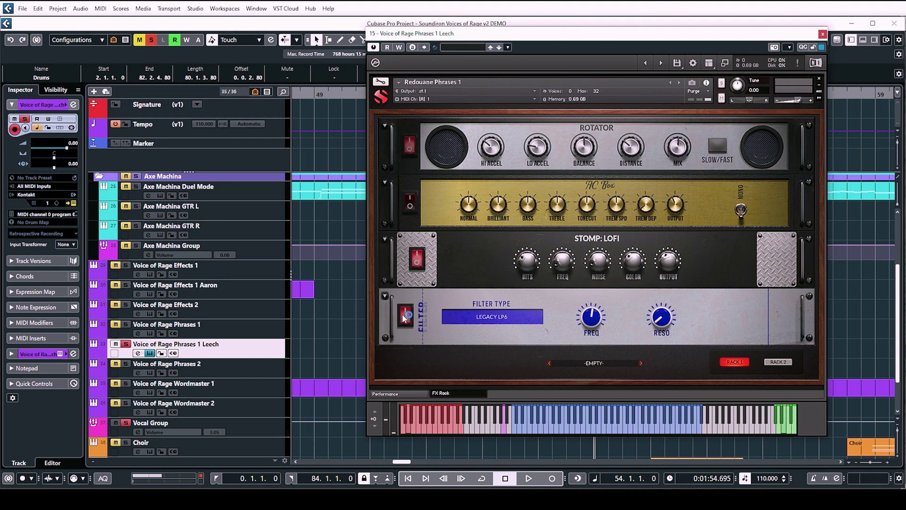
key("space")
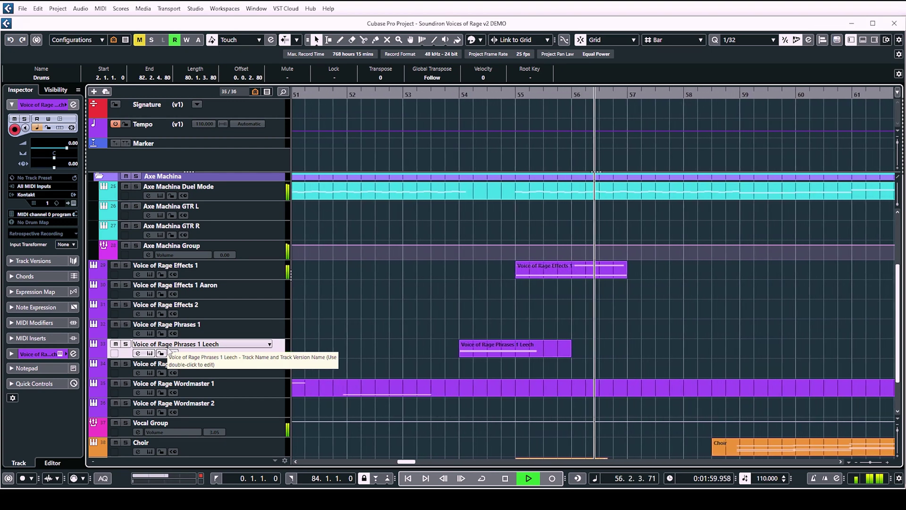
scroll(438, 330, "down", 2)
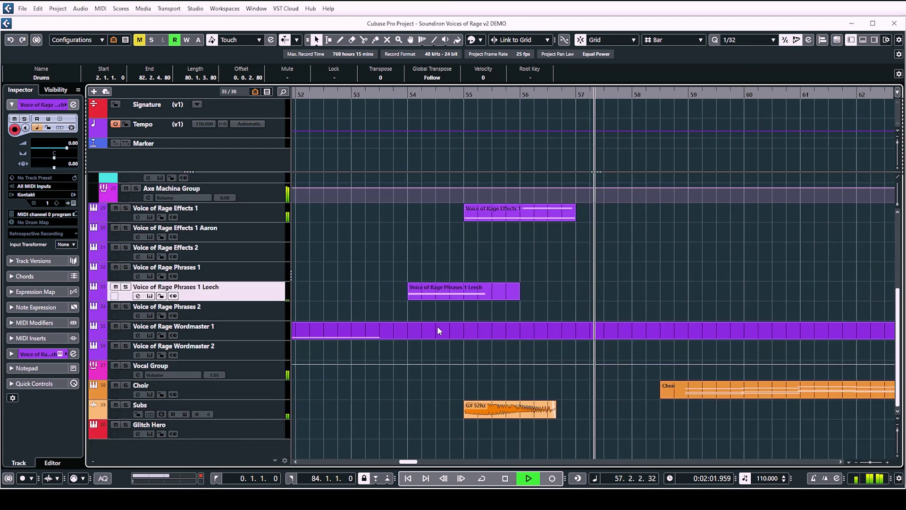
scroll(437, 330, "up", 5)
scroll(437, 325, "down", 4)
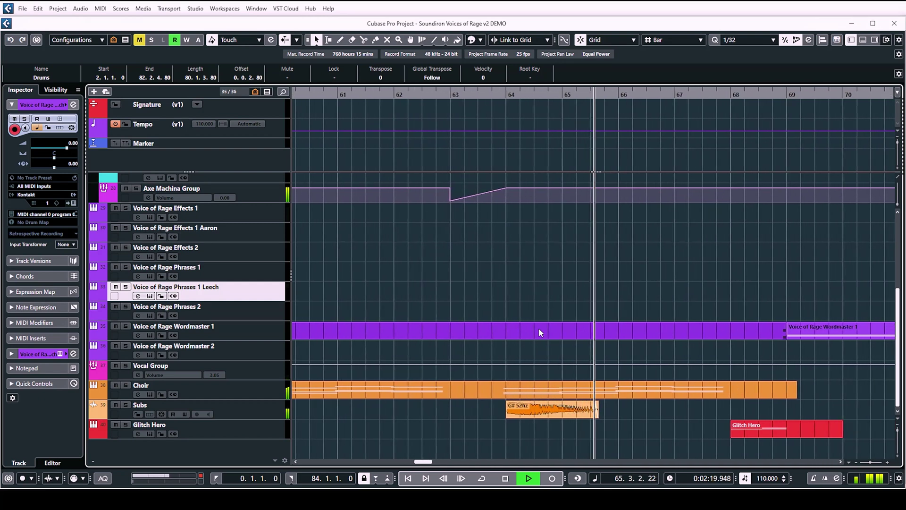
Solo the Subs track and listen to its G# 52hz hit at bar 55
key("space")
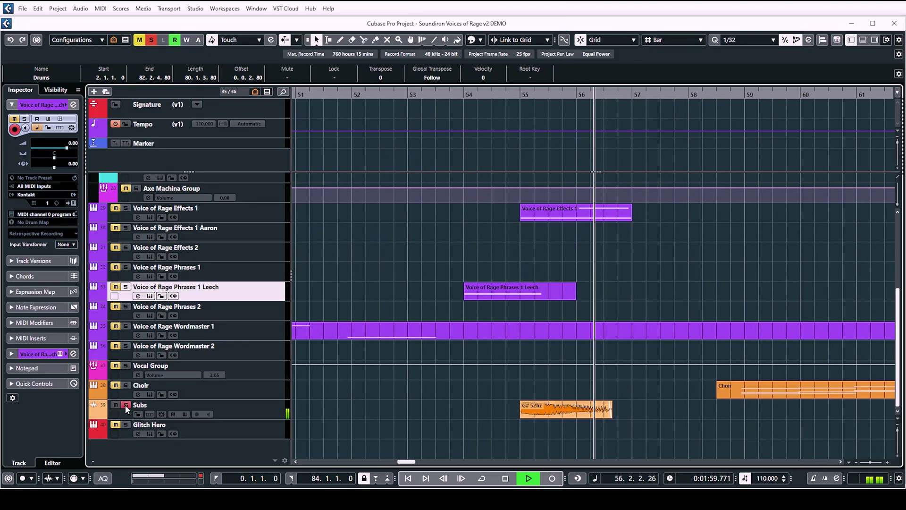
key("space")
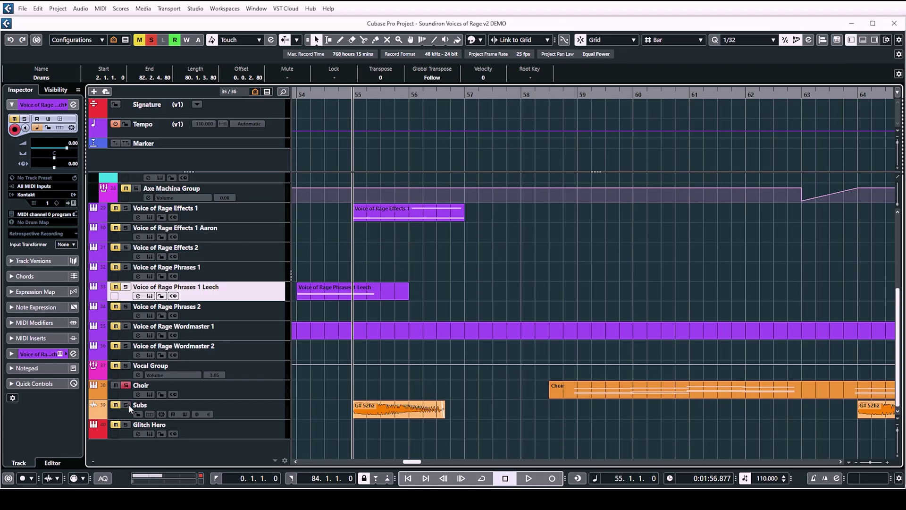
Audition the soloed Choir part with its Olympus Elements instrument open, and return to the full mix
left_click(149, 394)
left_click_drag(851, 37, 649, 103)
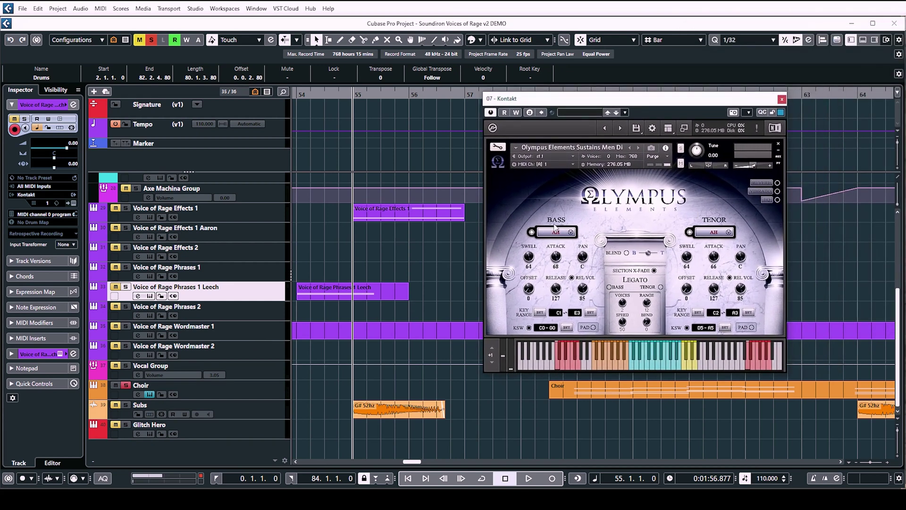
key("ctrl+Right")
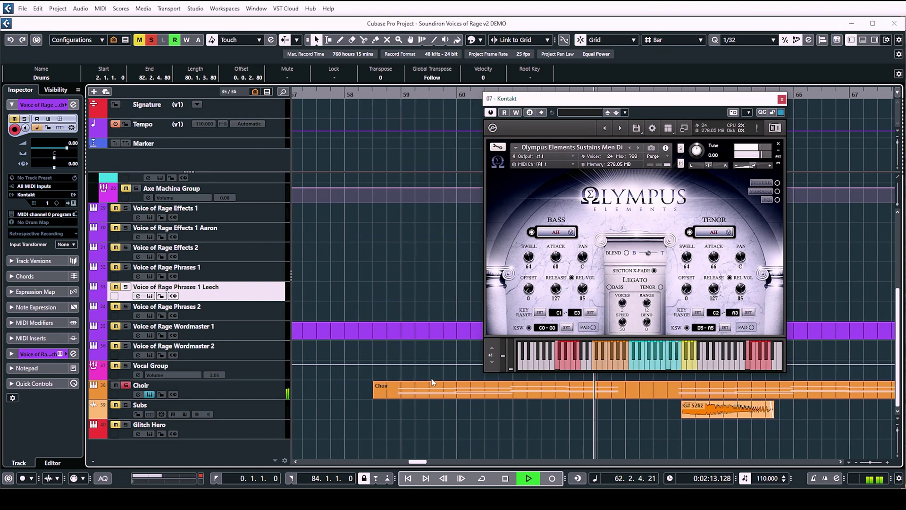
left_click(126, 385)
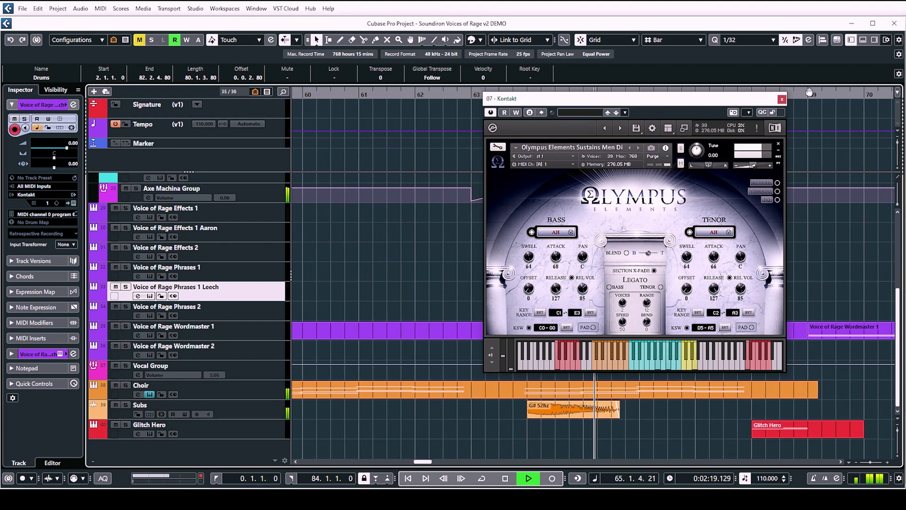
left_click(781, 99)
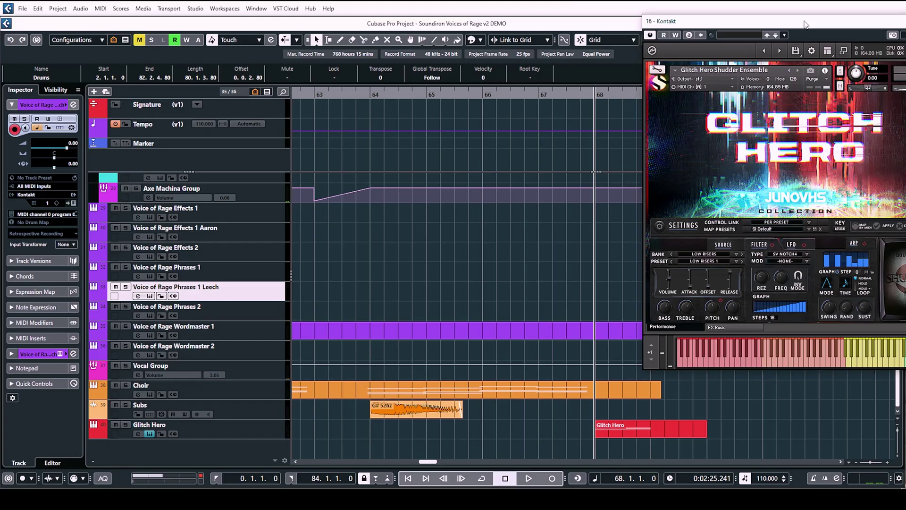
Bring the Glitch Hero Shudder Ensemble instrument fully into view and solo the Glitch Hero track
left_click_drag(804, 24, 620, 54)
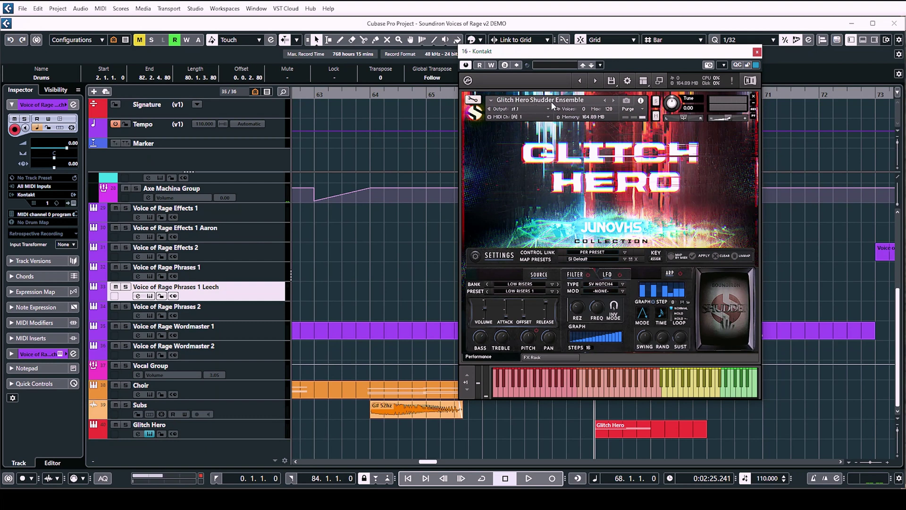
left_click(125, 424)
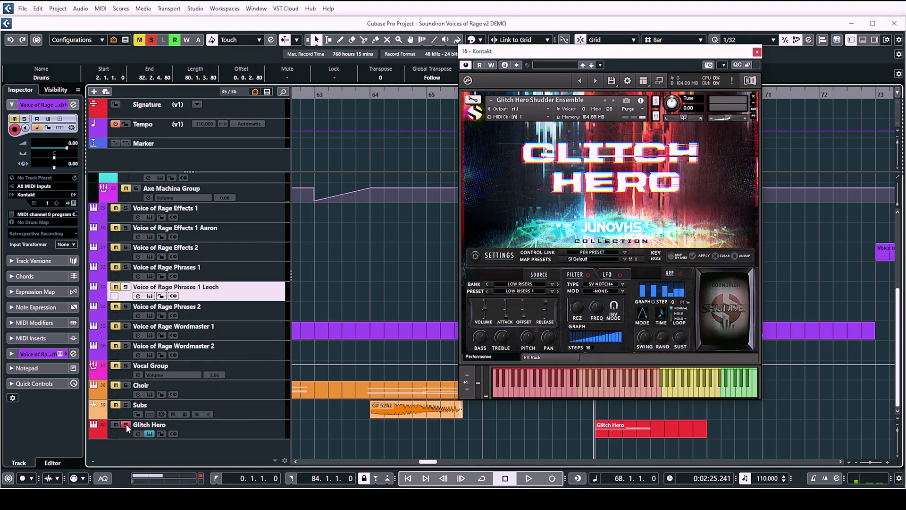
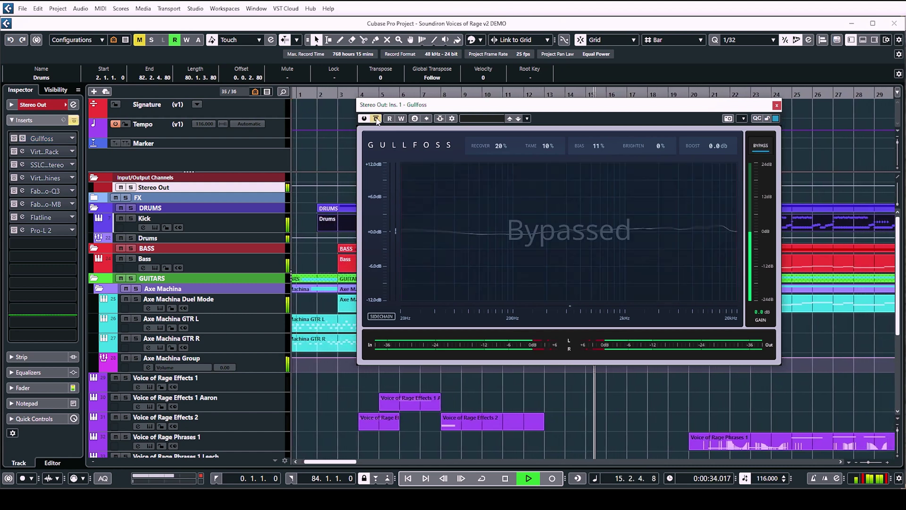
Take Gullfoss on the Stereo Out out of bypass and listen to the mix with it
left_click(376, 119)
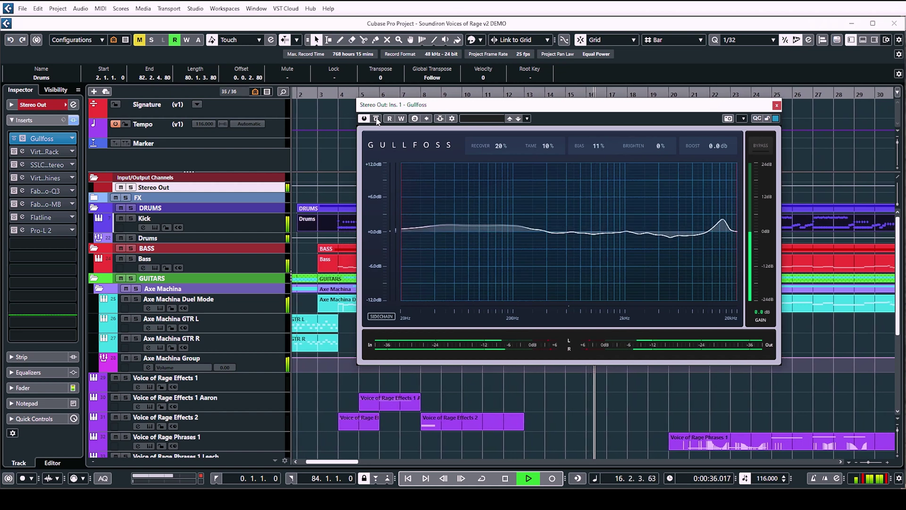
key("space")
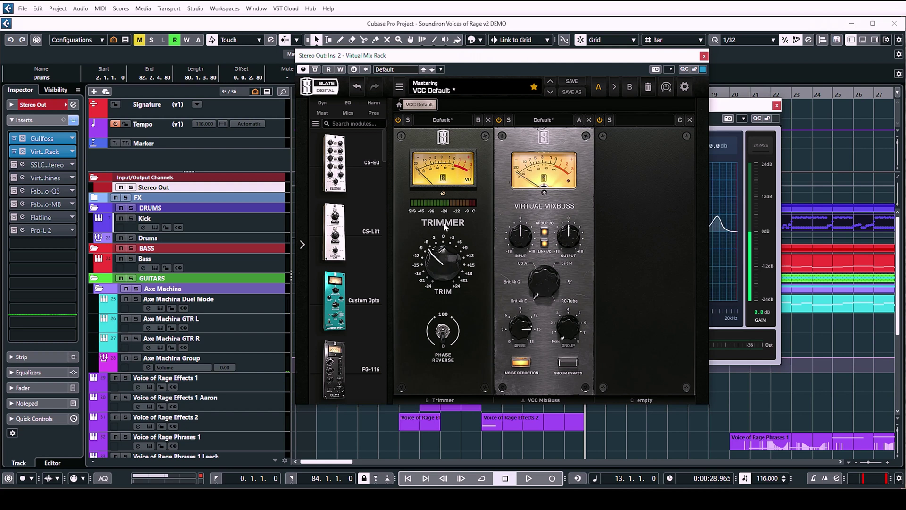
Compare the mix with and without Virtual Mix Rack on the Stereo Out, leaving it active
left_click(315, 69)
left_click(315, 70)
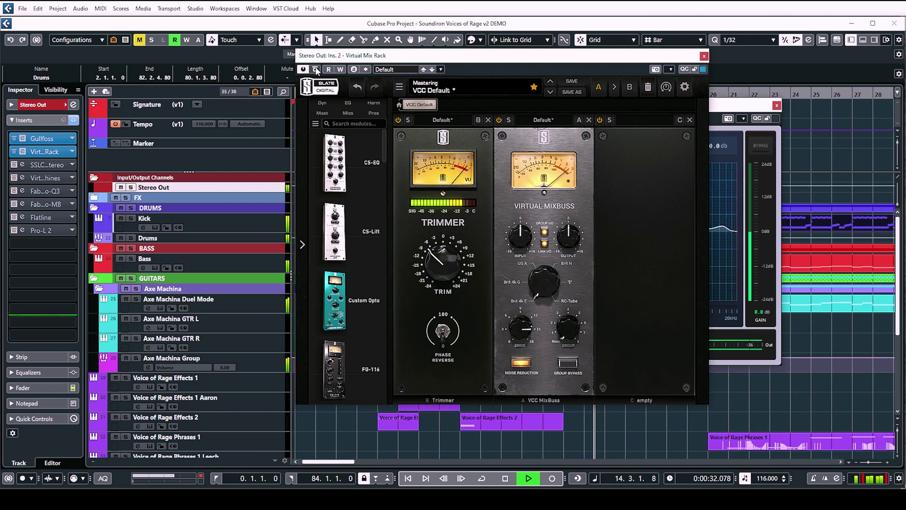
key("space")
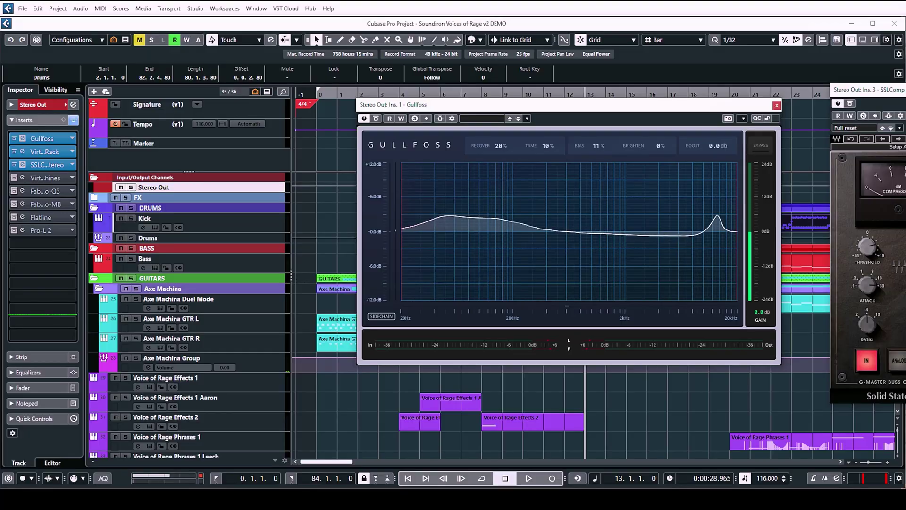
Review the SSLComp Stereo attack, ratio and threshold settings on the Stereo Out, and watch its compression meter during playback from bar 13
left_click_drag(904, 84, 576, 85)
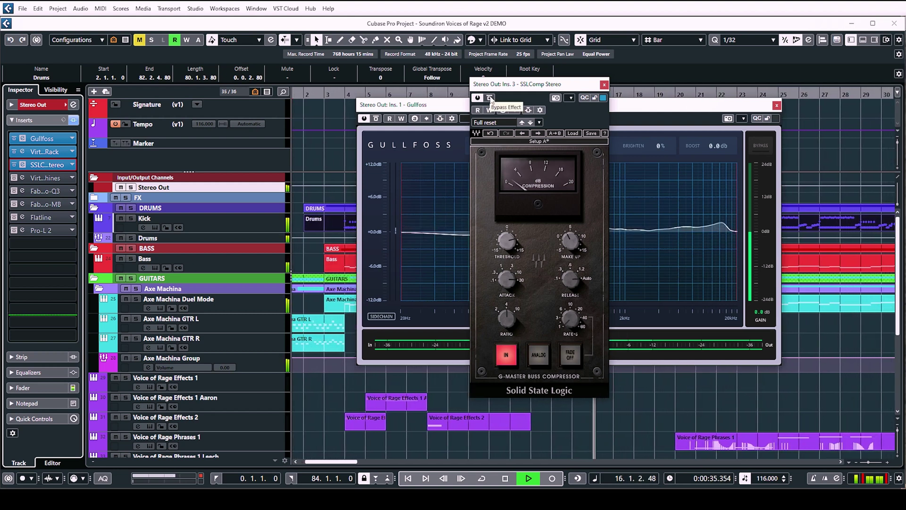
key("space")
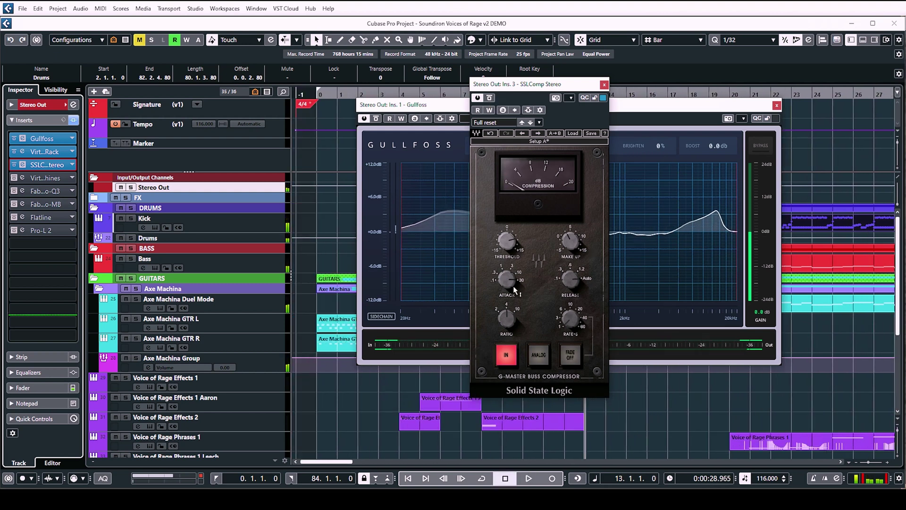
mouse_move(507, 320)
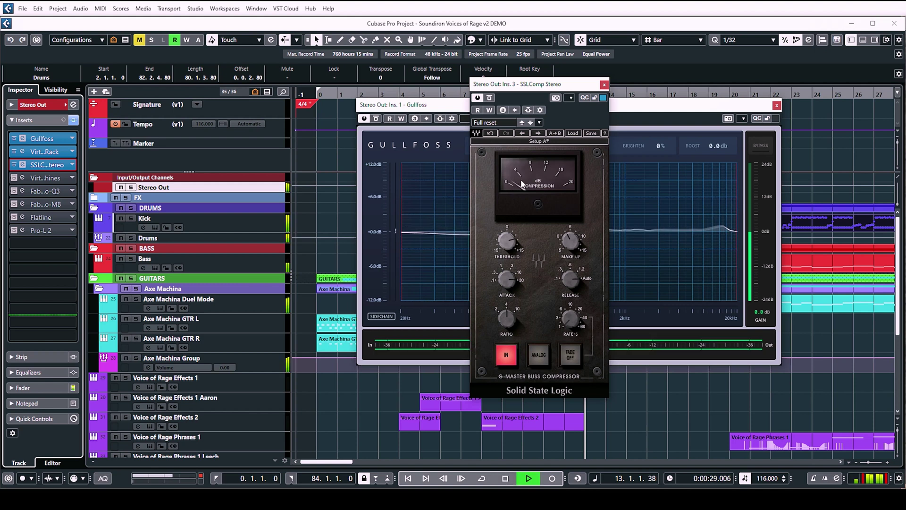
mouse_move(511, 243)
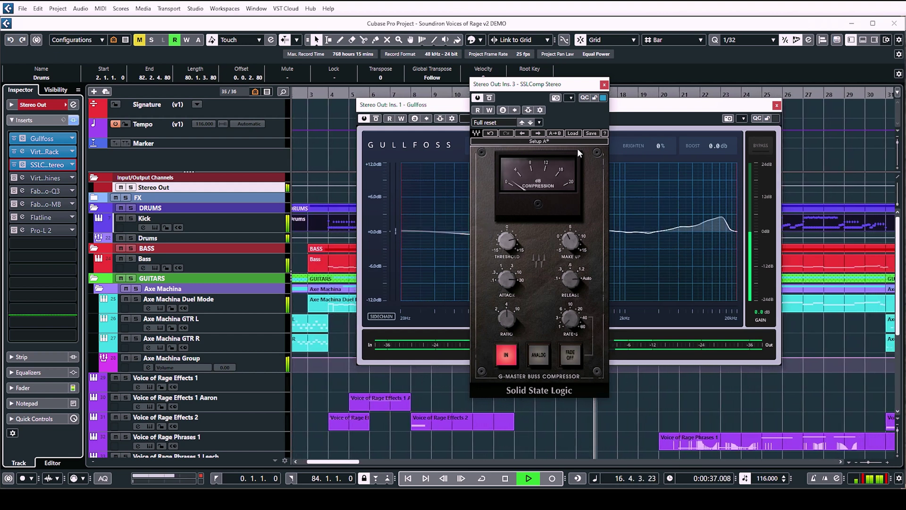
key("space")
Open Virtual Tape Machines on the Stereo Out and compare the mix with and without it, leaving it active
left_click(21, 180)
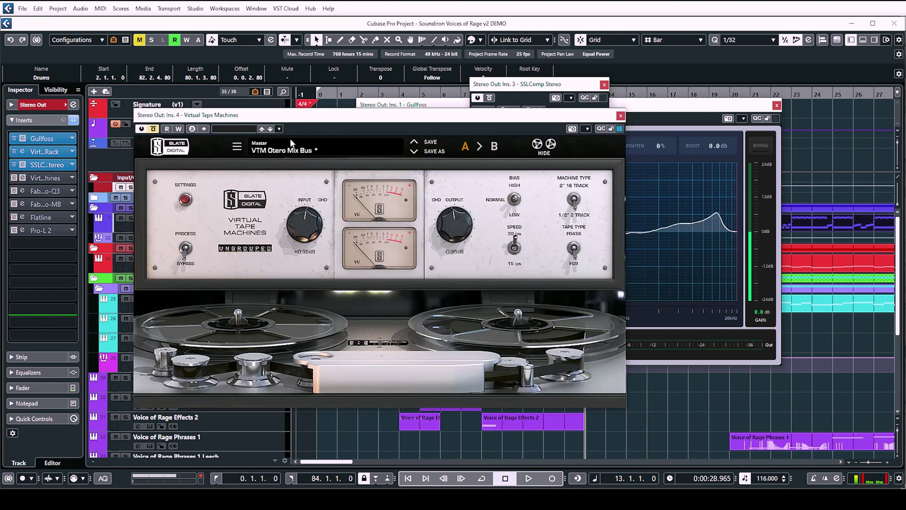
left_click(153, 129)
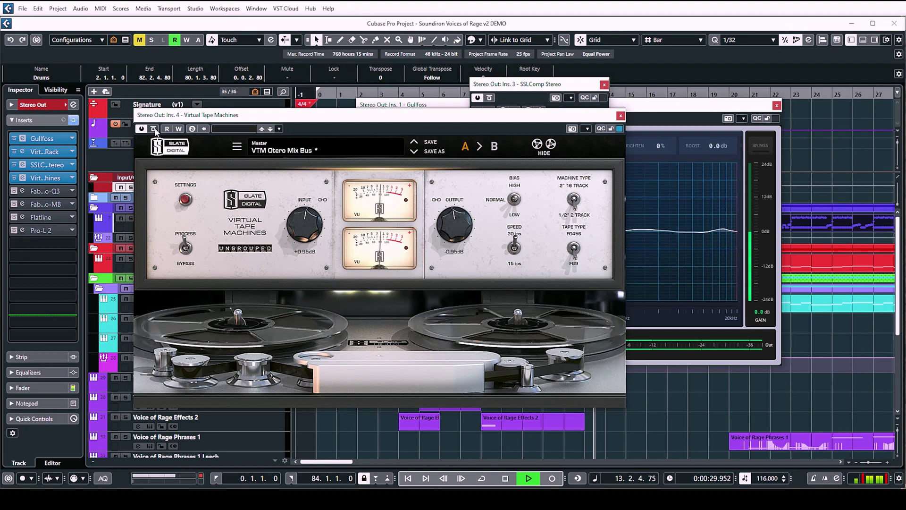
left_click(153, 129)
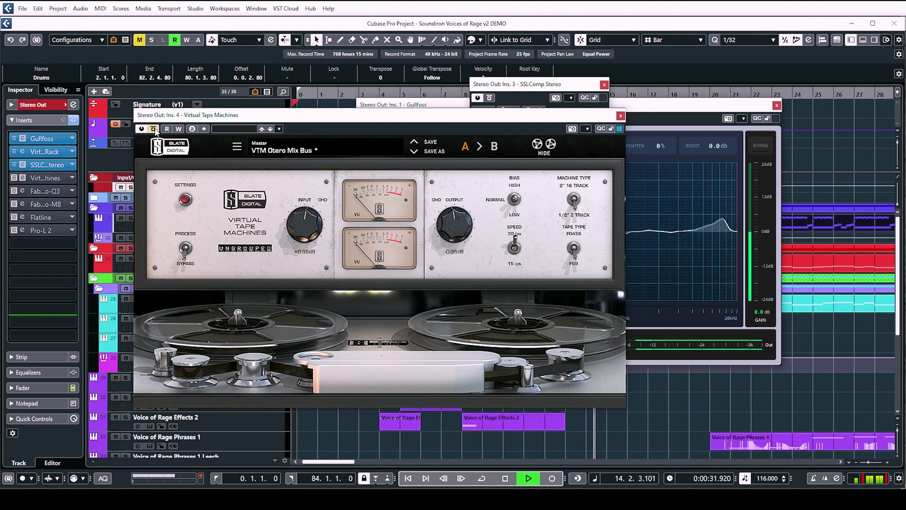
left_click(154, 129)
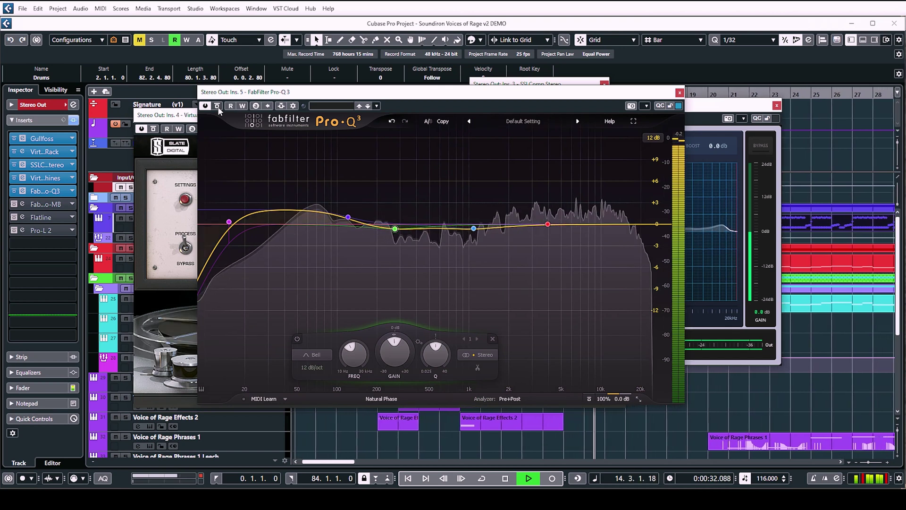
Compare the mix with and without the FabFilter Pro-Q 3 equalizer on the Stereo Out, leaving it active
left_click(218, 107)
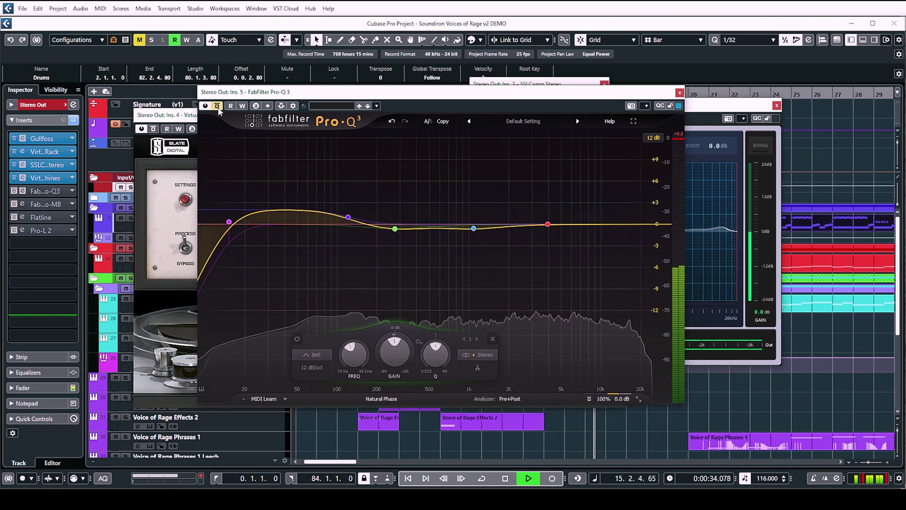
left_click(217, 107)
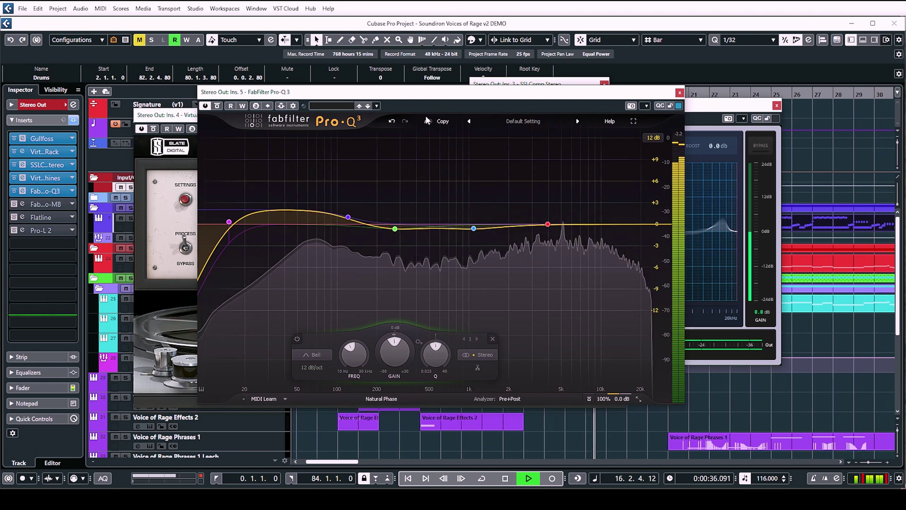
key("space")
Open FabFilter Pro-MB on the Stereo Out and compare the mix with and without it from bar 13, leaving it active
left_click(22, 203)
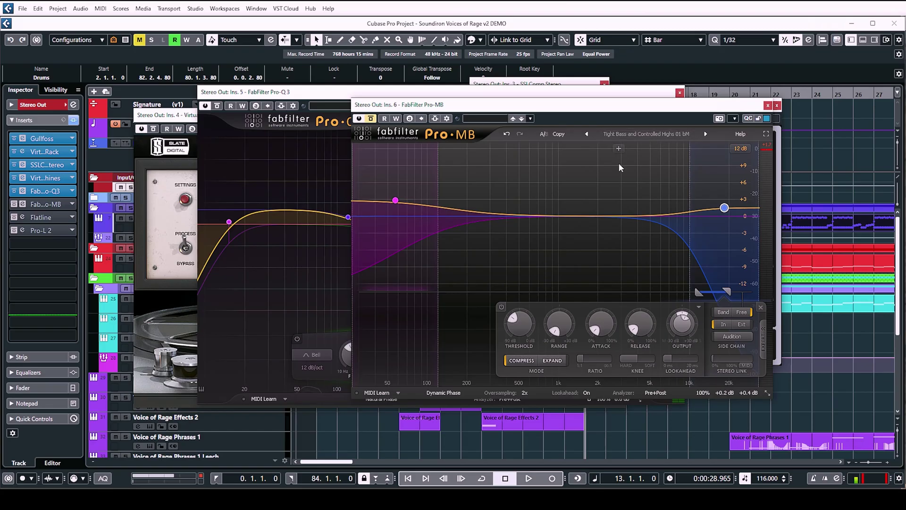
key("space")
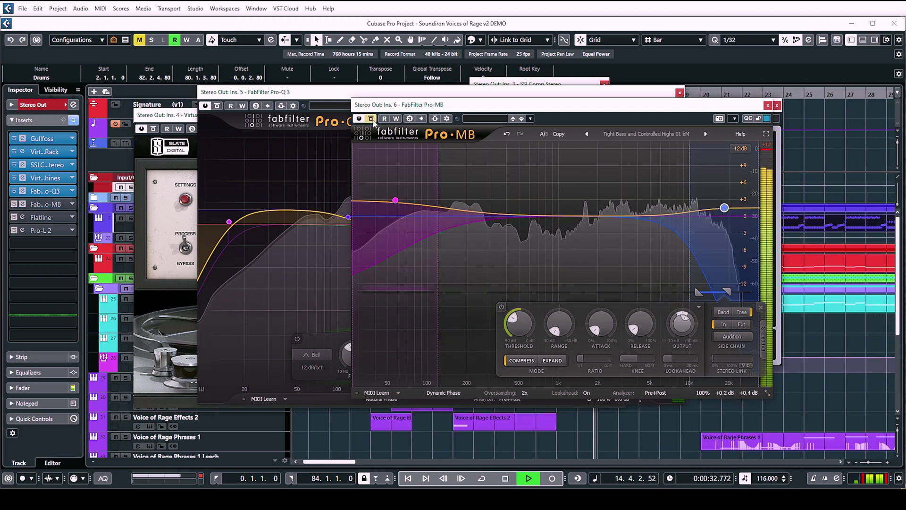
left_click(371, 119)
left_click(371, 119)
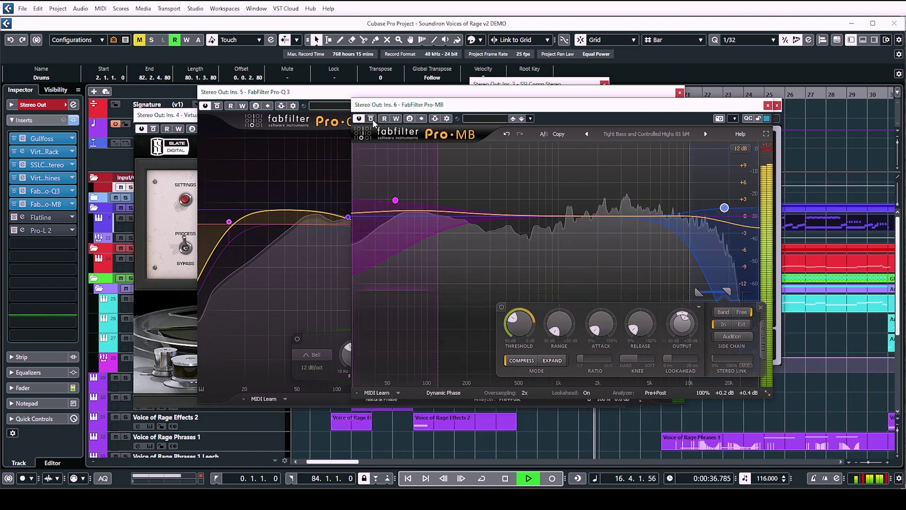
key("space")
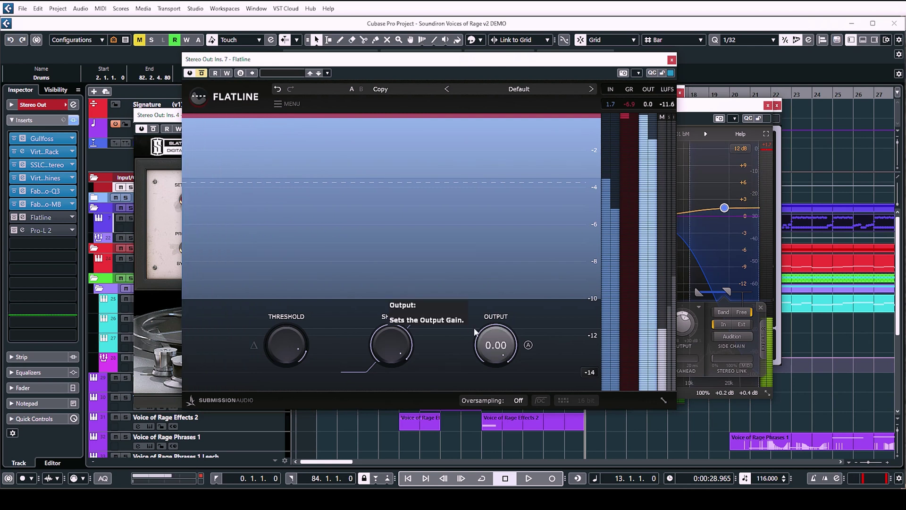
Check the available Flatline presets on the Stereo Out, keep Default, and take the plug-in out of bypass
left_click(534, 89)
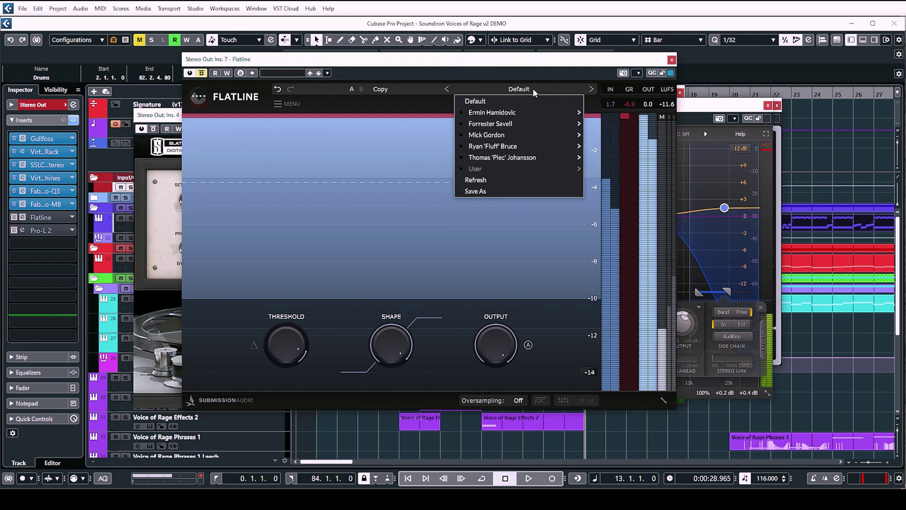
left_click(569, 64)
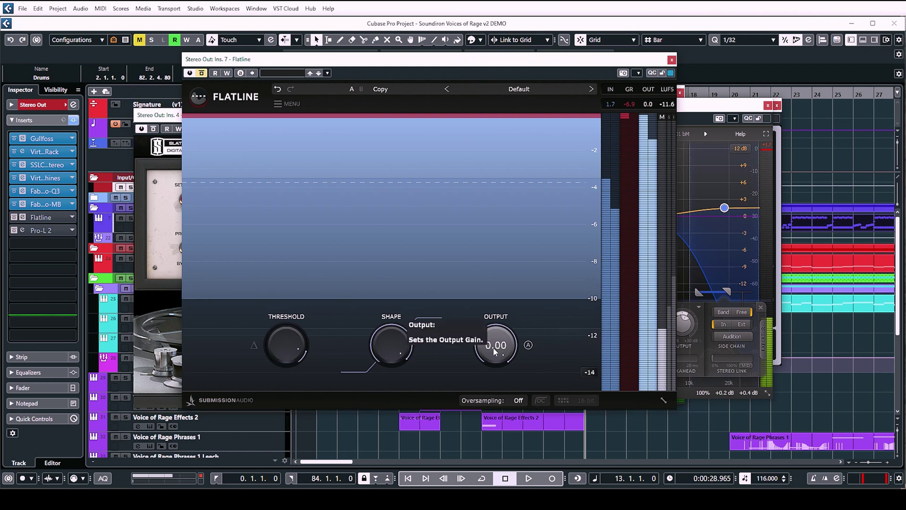
left_click(202, 73)
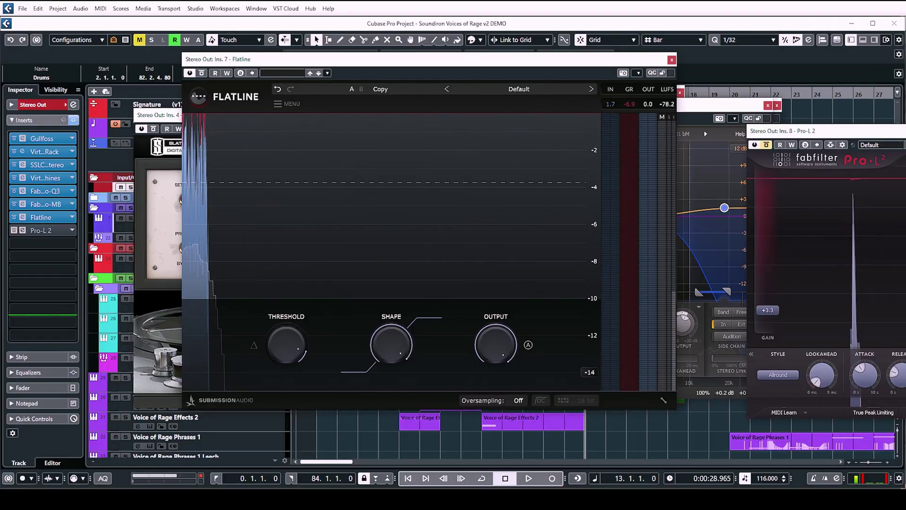
Bring the Pro-L 2 limiter on the Stereo Out into full view, take it out of bypass and audition the mix
left_click_drag(905, 133, 376, 104)
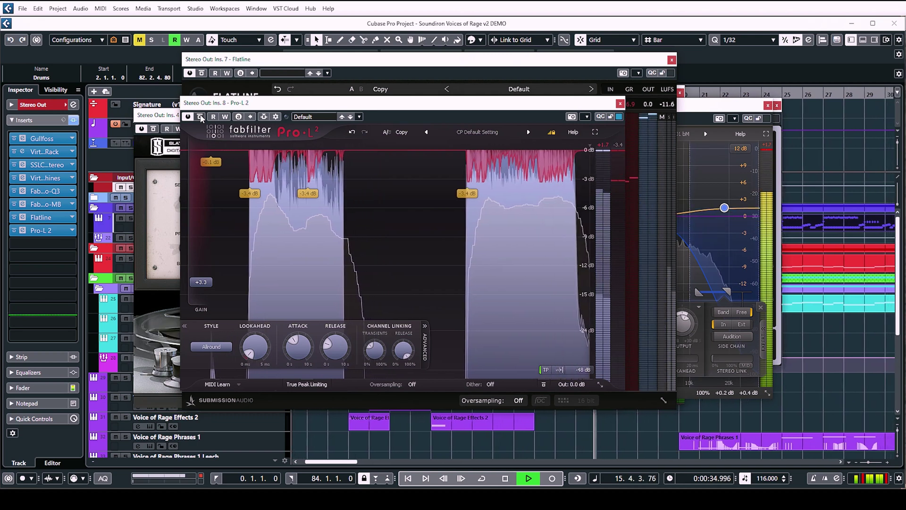
key("space")
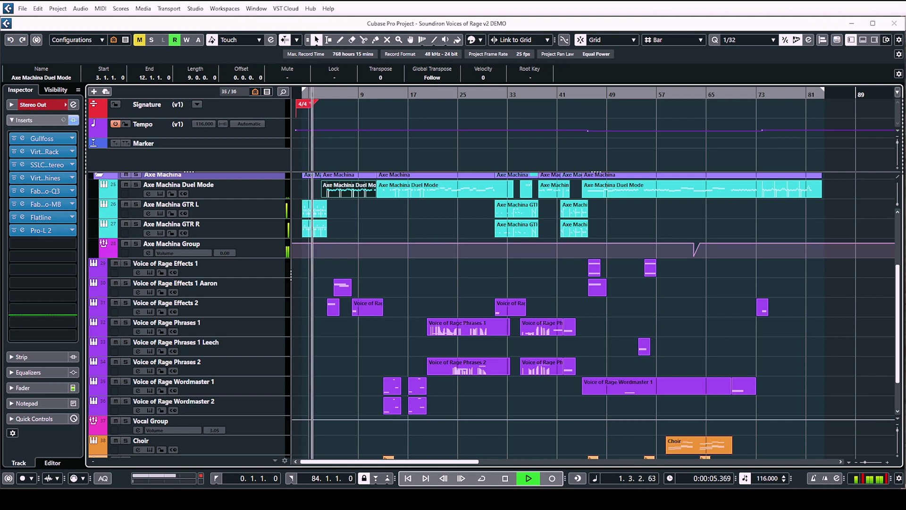
View the Voice of Rage Wordmaster 1 and Wordmaster 2 instruments during playback, closing each one after viewing
scroll(864, 234, "down", 3)
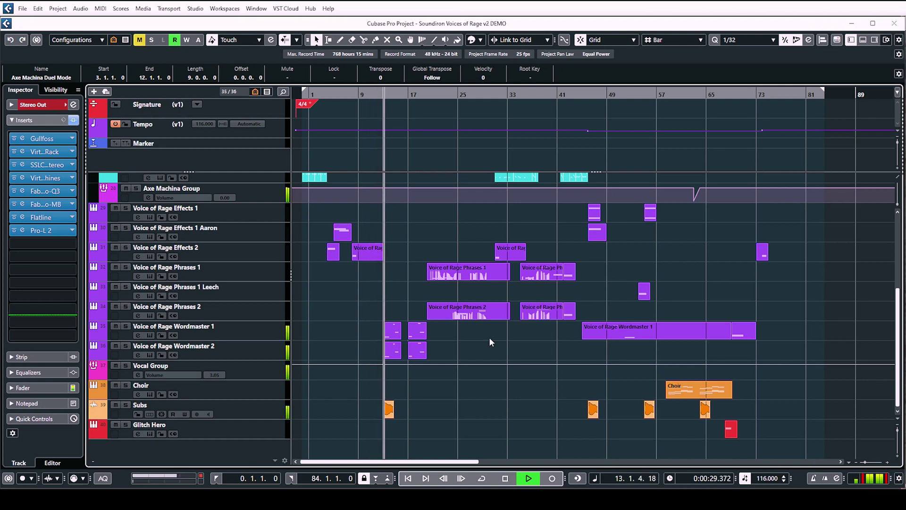
left_click(150, 335)
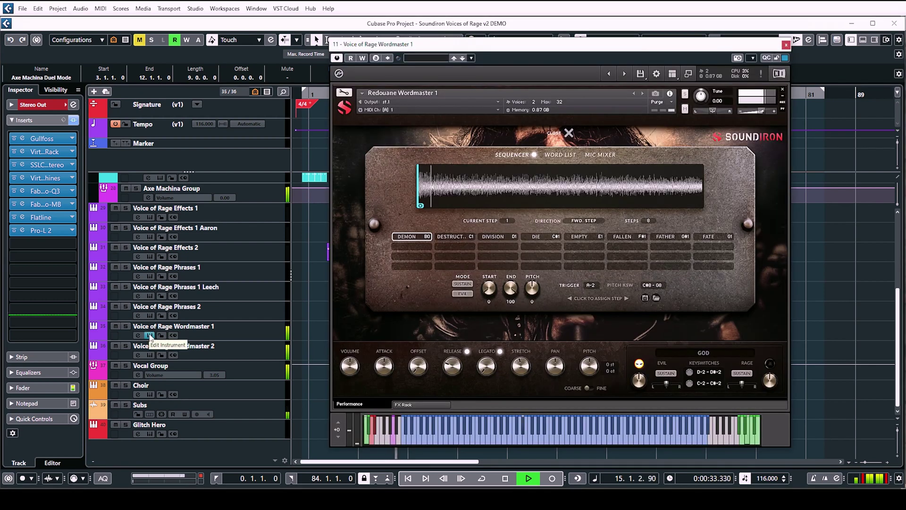
left_click(150, 335)
left_click(150, 355)
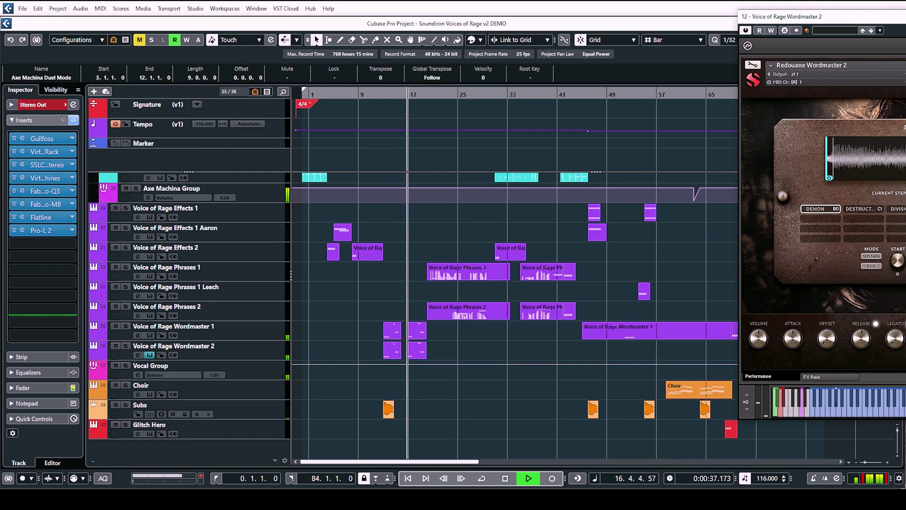
left_click_drag(714, 63, 591, 43)
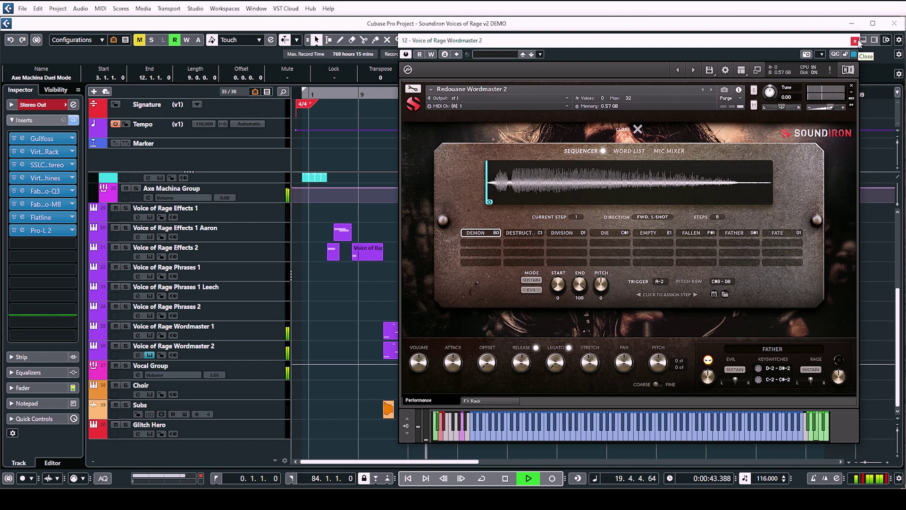
left_click(856, 42)
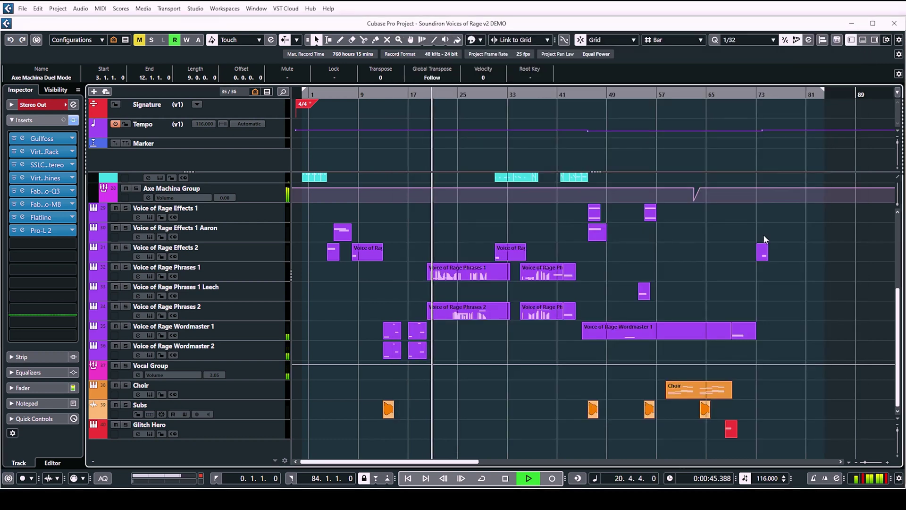
View the Axe Machina Duel Mode instrument while the song plays, and close it
scroll(763, 234, "up", 3)
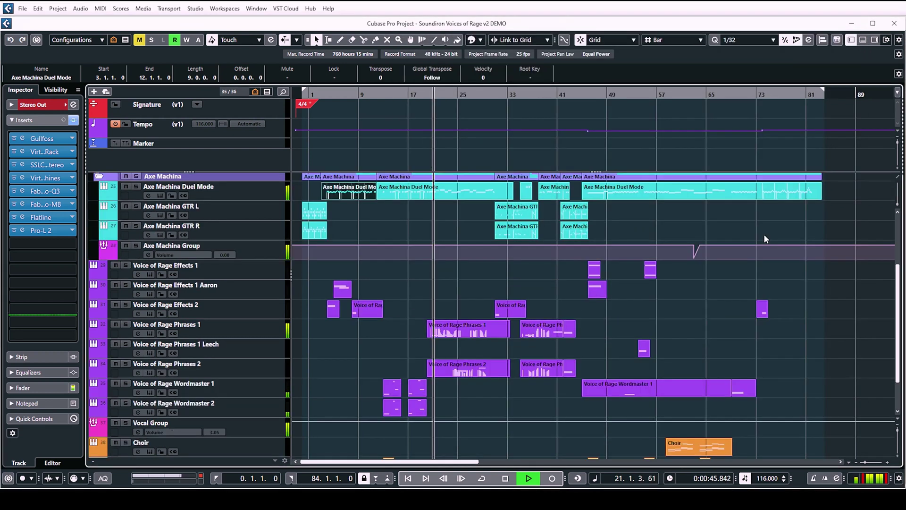
left_click(159, 195)
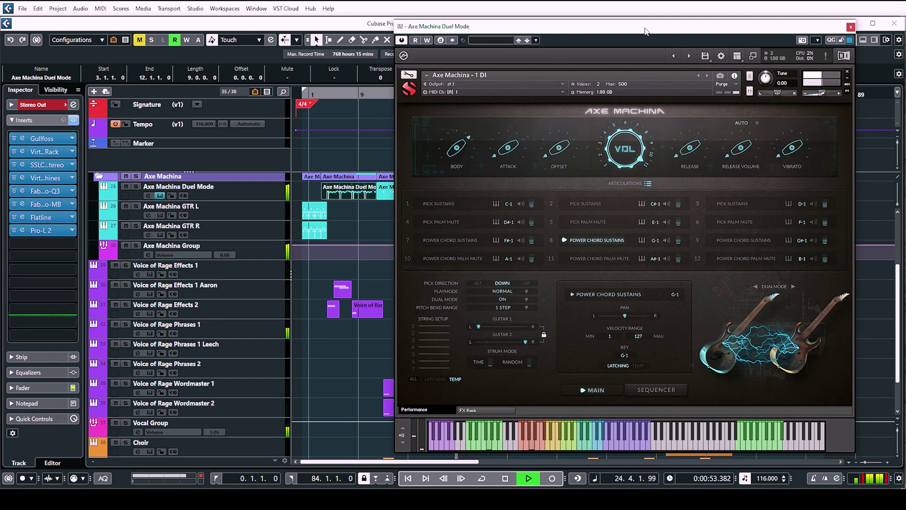
left_click(850, 27)
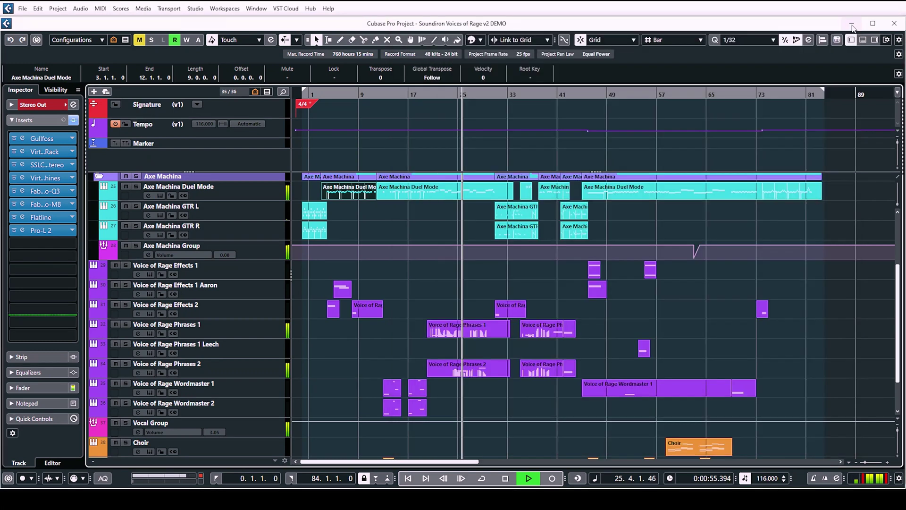
View the Pure Steel drum kit instrument in the DRUMS folder during playback, and close it
scroll(579, 257, "down", 3)
scroll(570, 267, "up", 6)
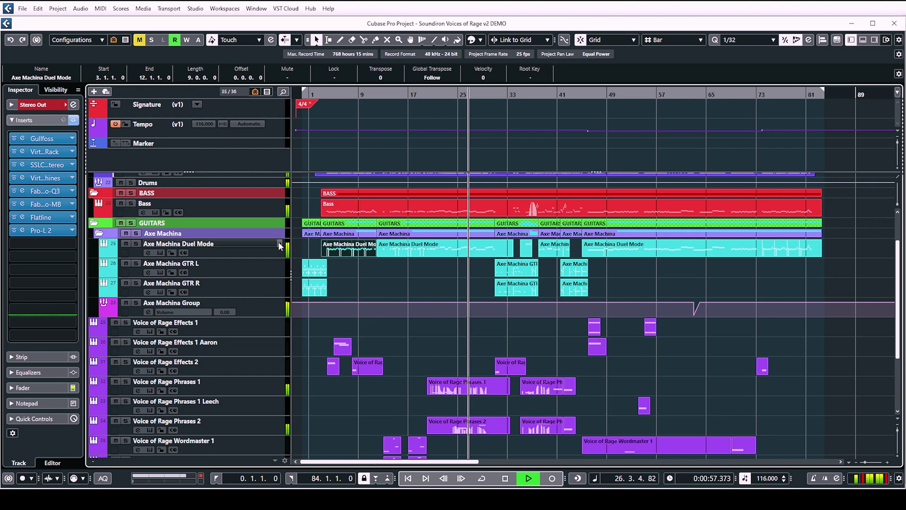
scroll(160, 230, "up", 3)
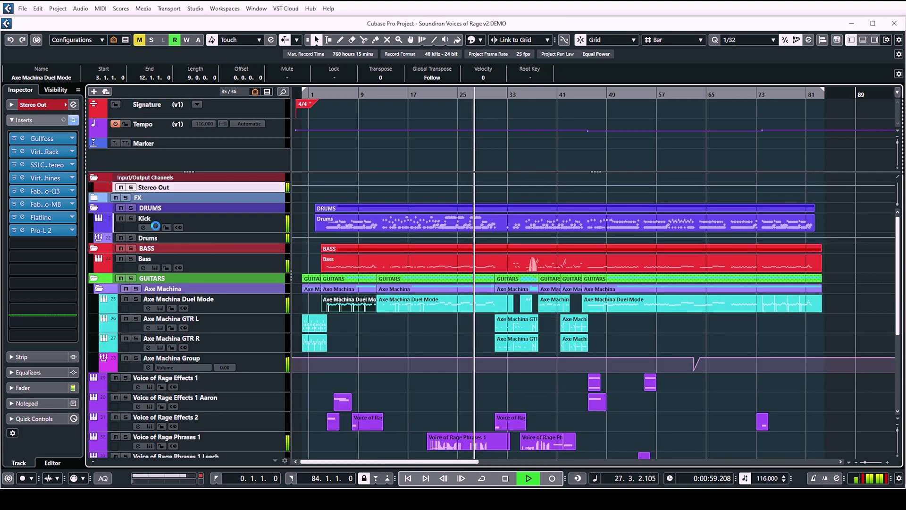
left_click(156, 228)
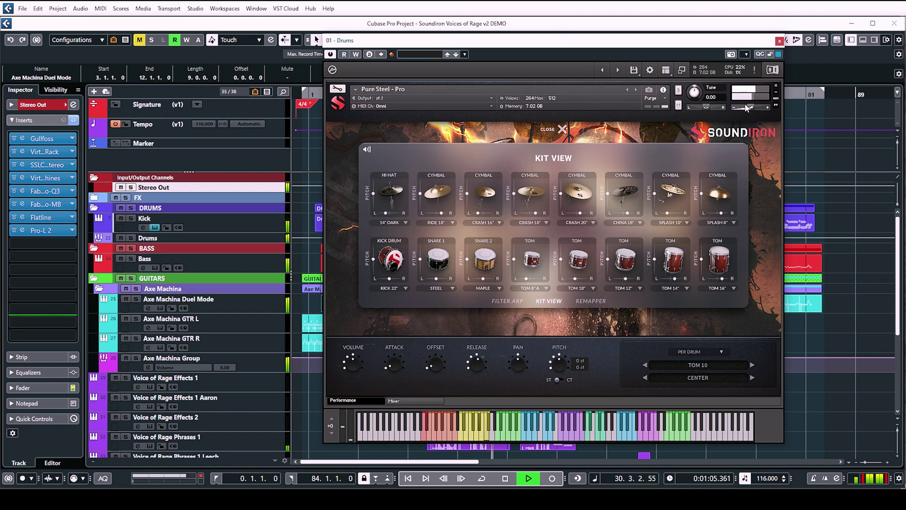
left_click(779, 41)
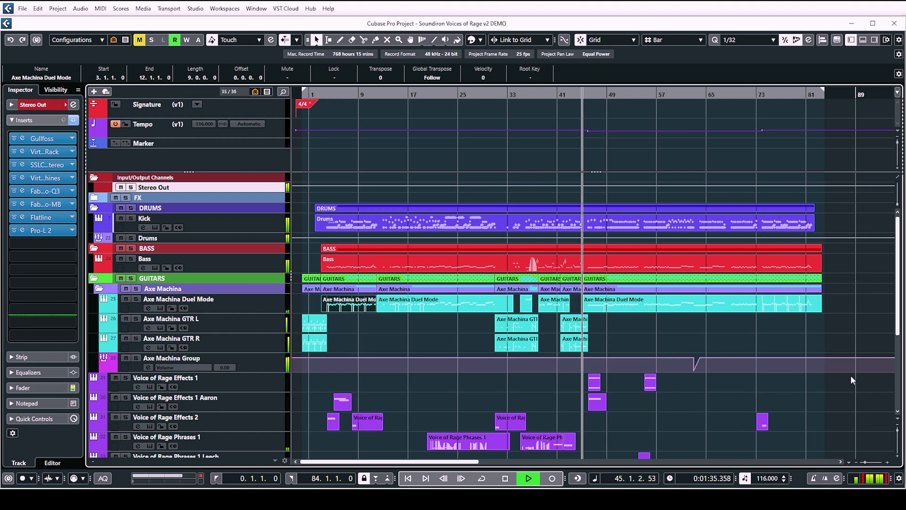
Zoom in on the arrangement around the playhead and follow the drum, bass, guitar and vocal tracks during playback
scroll(852, 374, "down", 3)
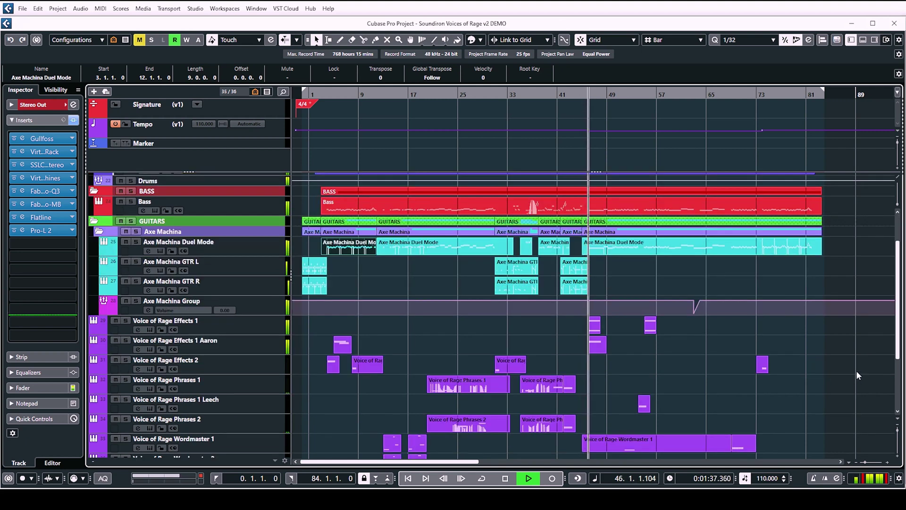
key("h")
key("h")
key("h")
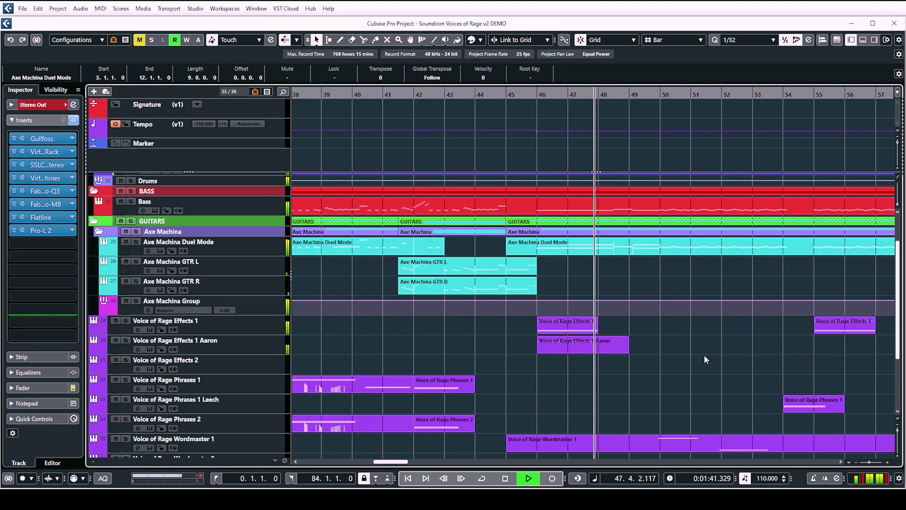
scroll(739, 355, "down", 3)
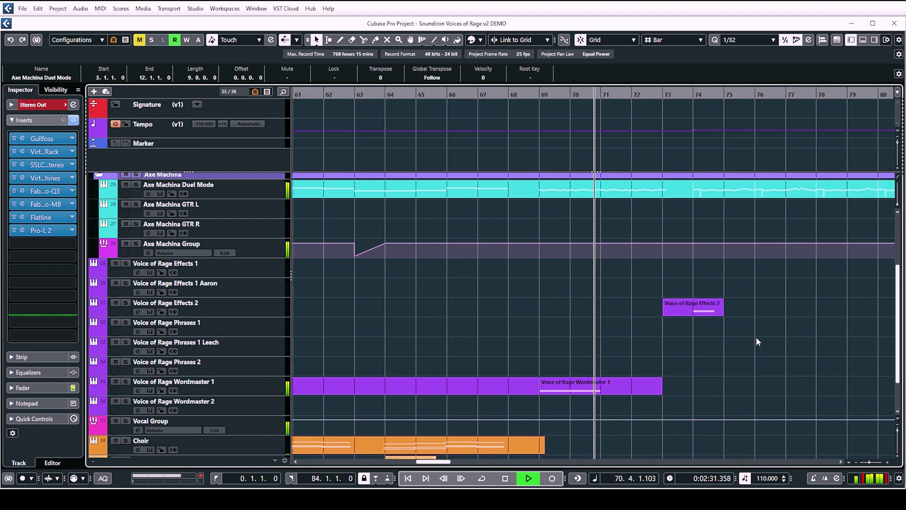
scroll(755, 336, "up", 3)
scroll(760, 346, "up", 3)
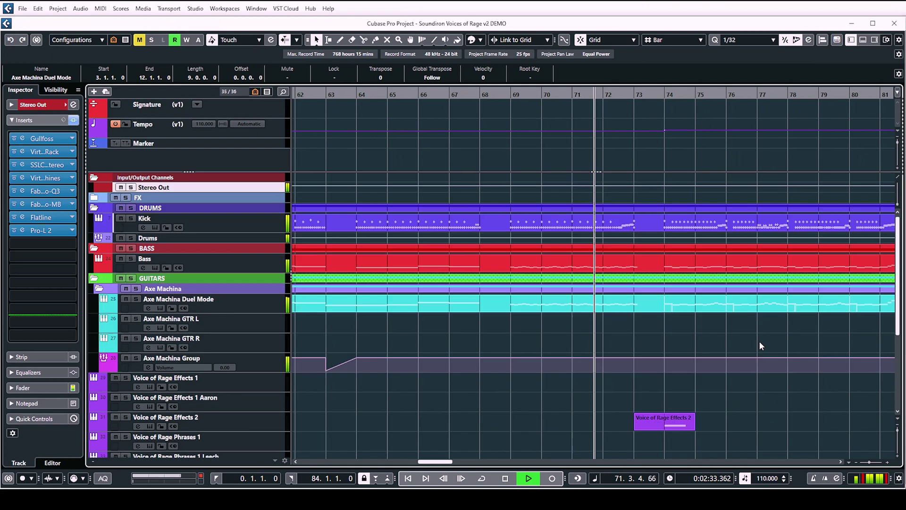